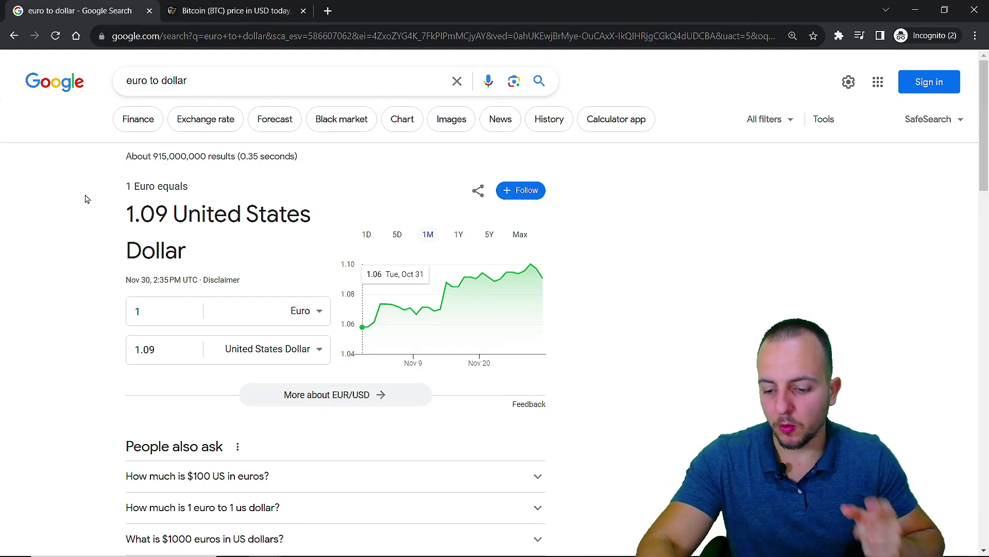
- Compare Google's euro-to-dollar rate with the Cointelegraph Bitcoin price, then go to the WEB TO EXCEL workbook
key("ctrl+Tab")
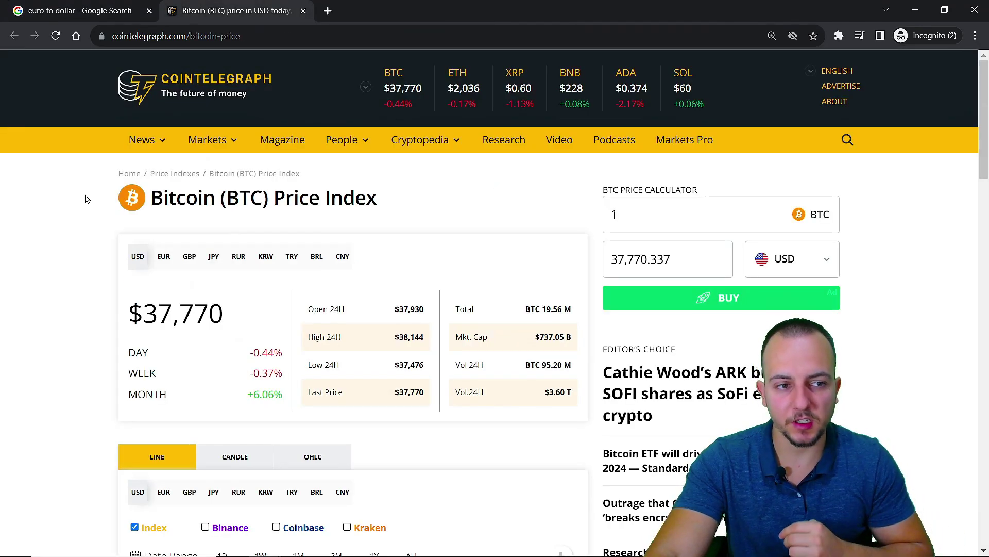
key("ctrl+Tab")
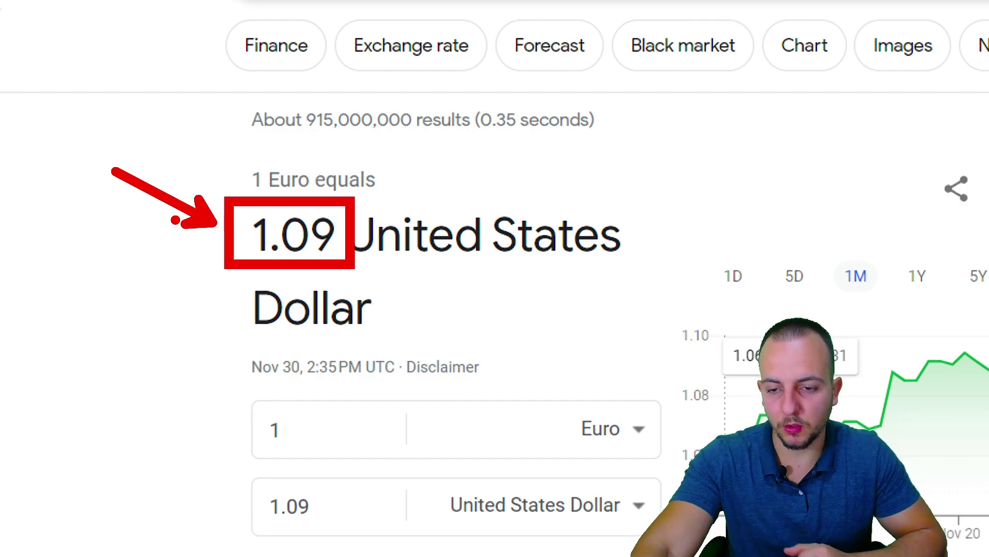
key("ctrl+Tab")
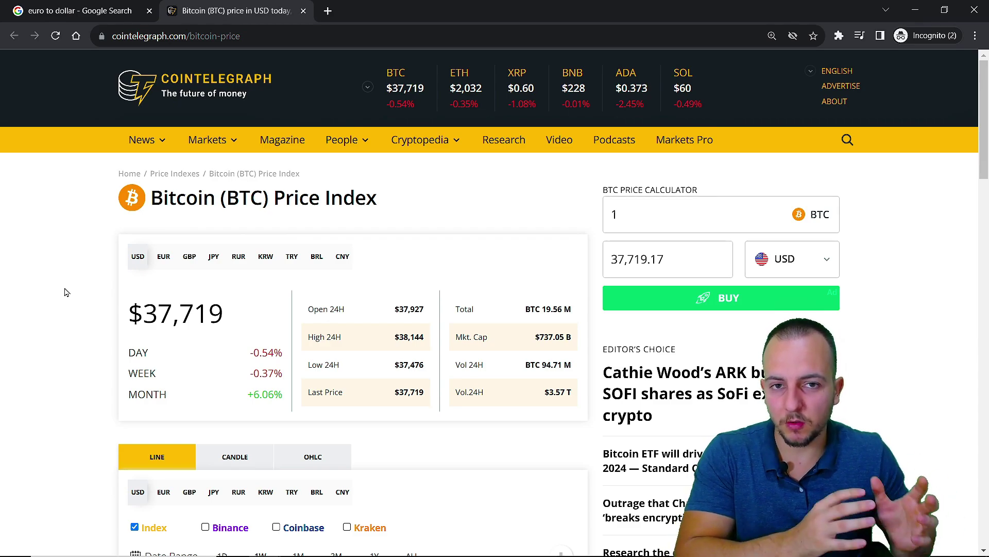
key("ctrl+1")
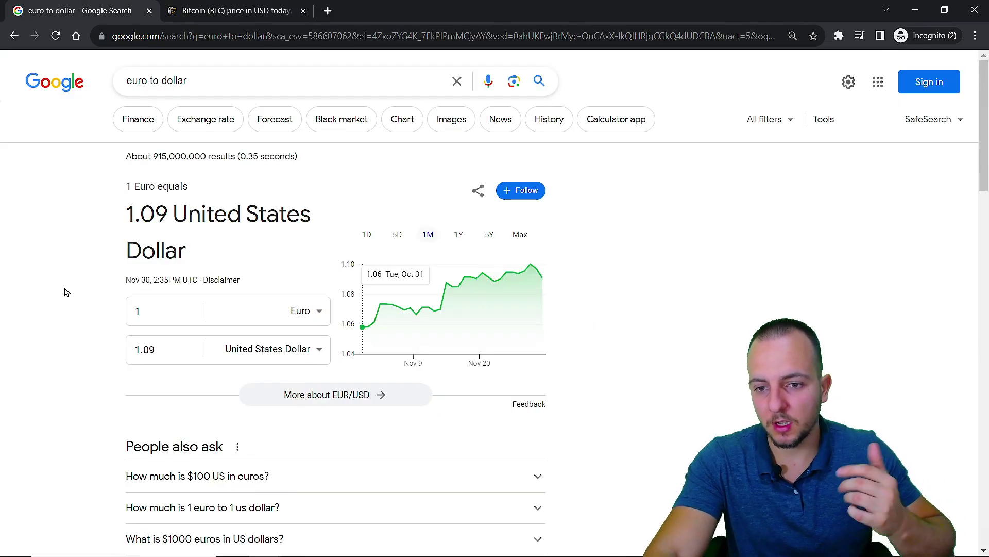
key("alt+Tab")
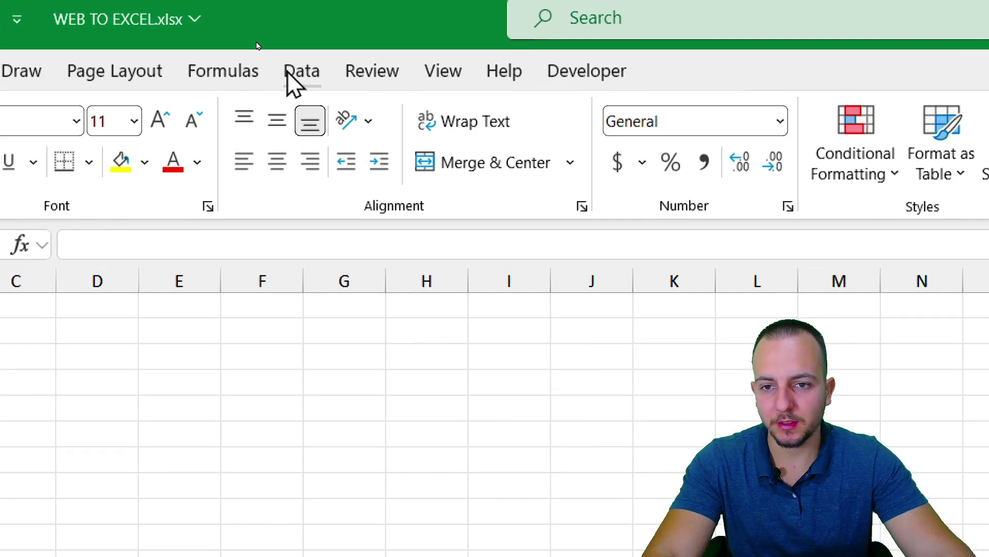
- Start a From Web data import via Data > Get Data > From Other Sources
left_click(263, 42)
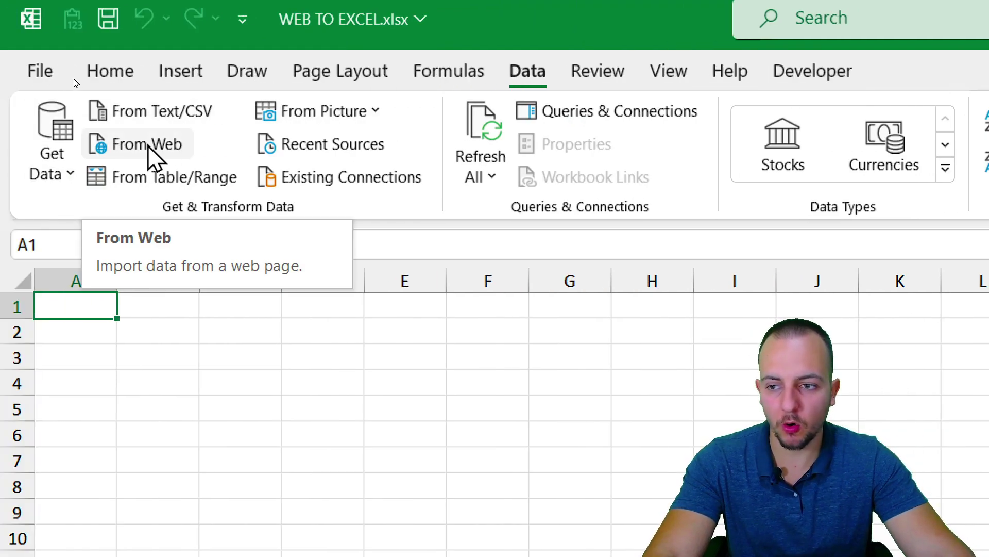
left_click(61, 181)
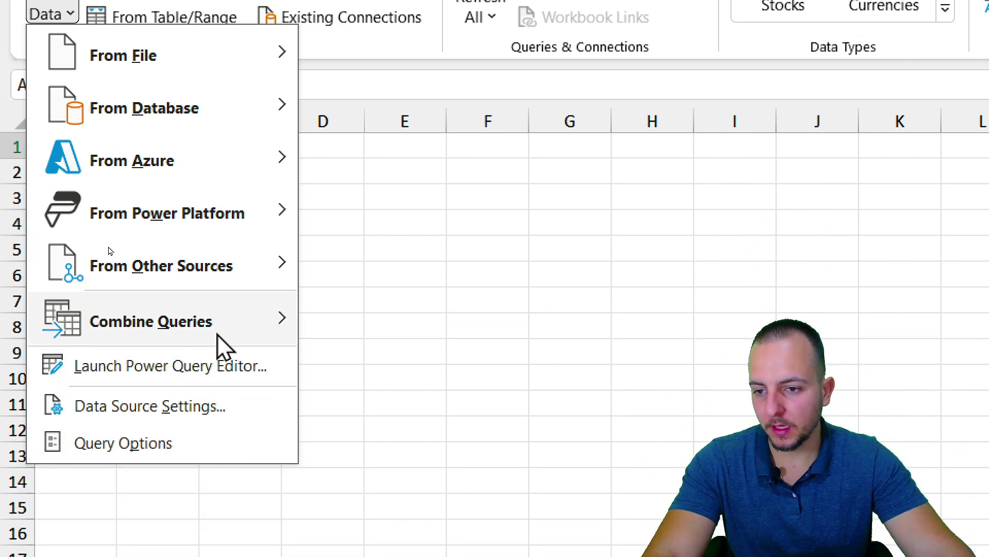
mouse_move(173, 273)
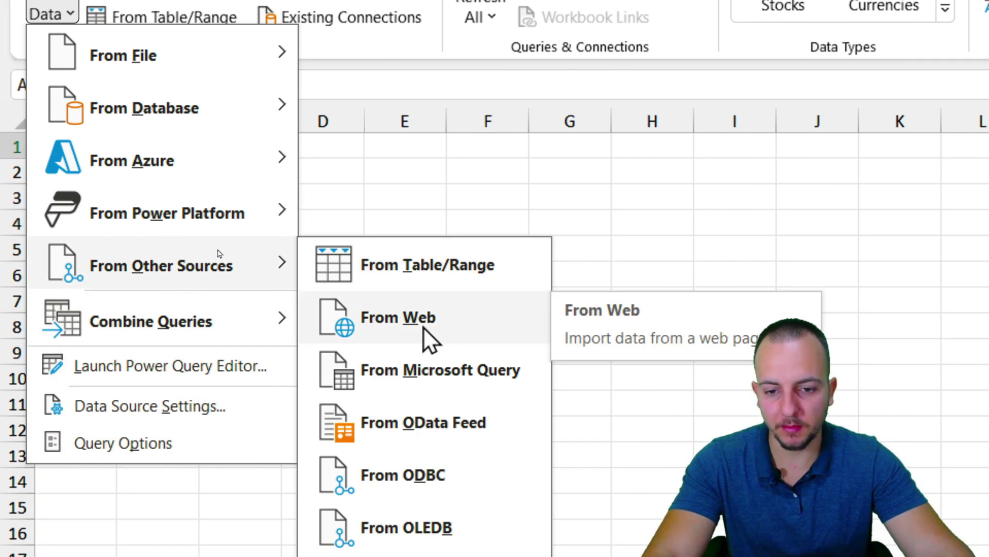
left_click(395, 335)
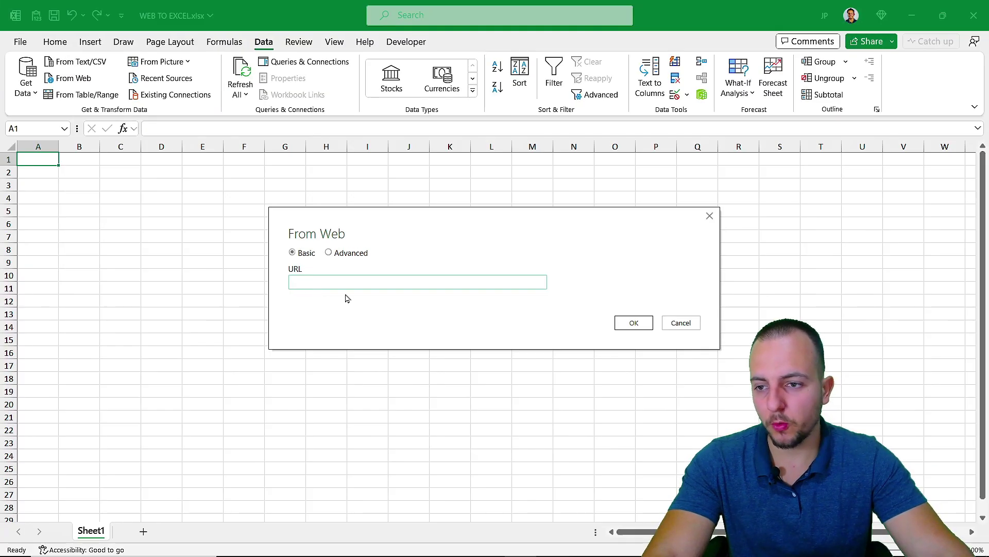
- Copy the Google euro-to-dollar search URL from Chrome into the From Web URL box
key("alt+Tab")
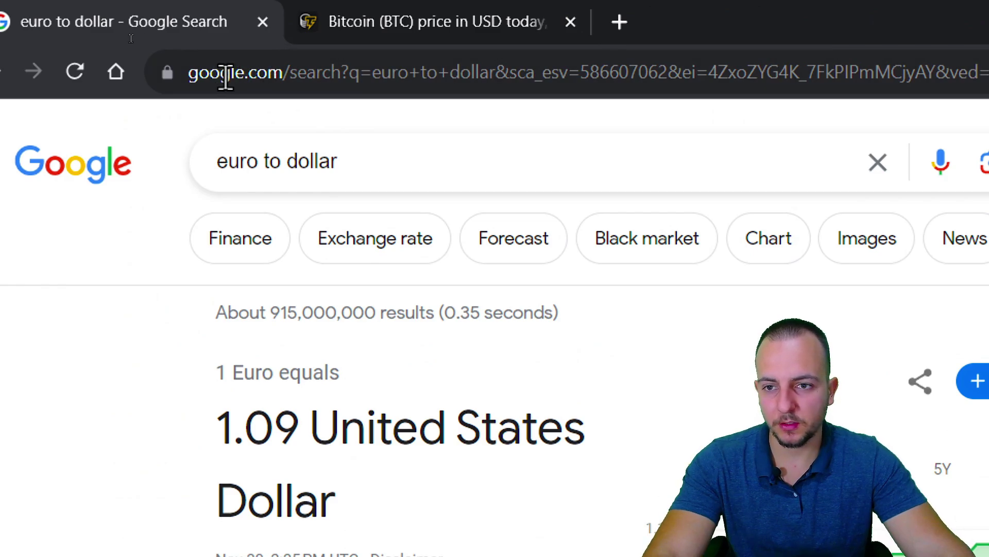
left_click(225, 79)
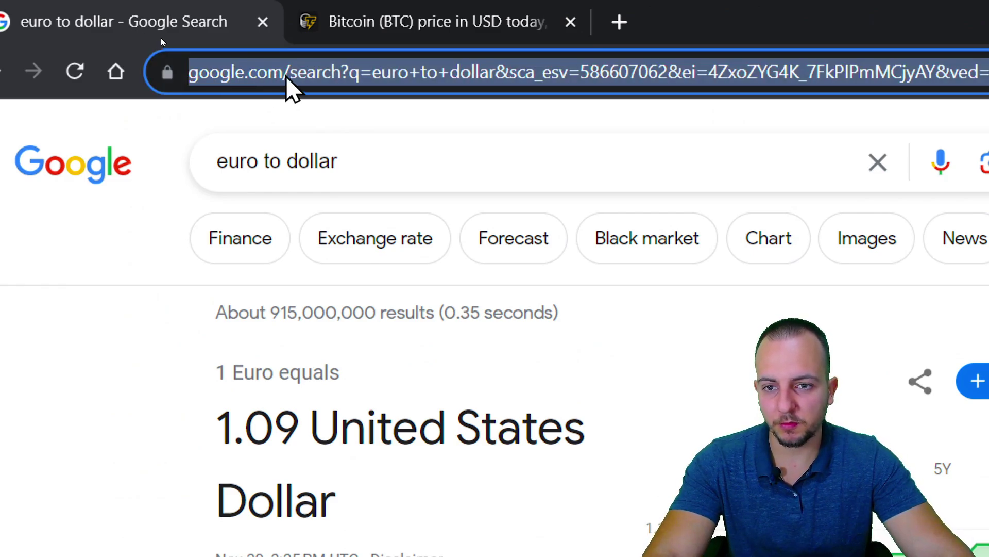
key("ctrl+c")
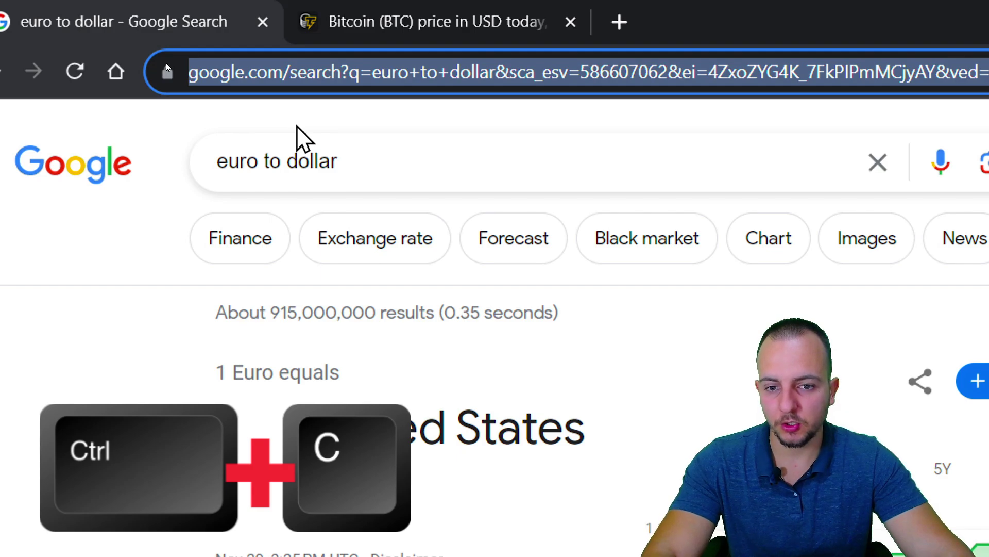
key("alt+Tab")
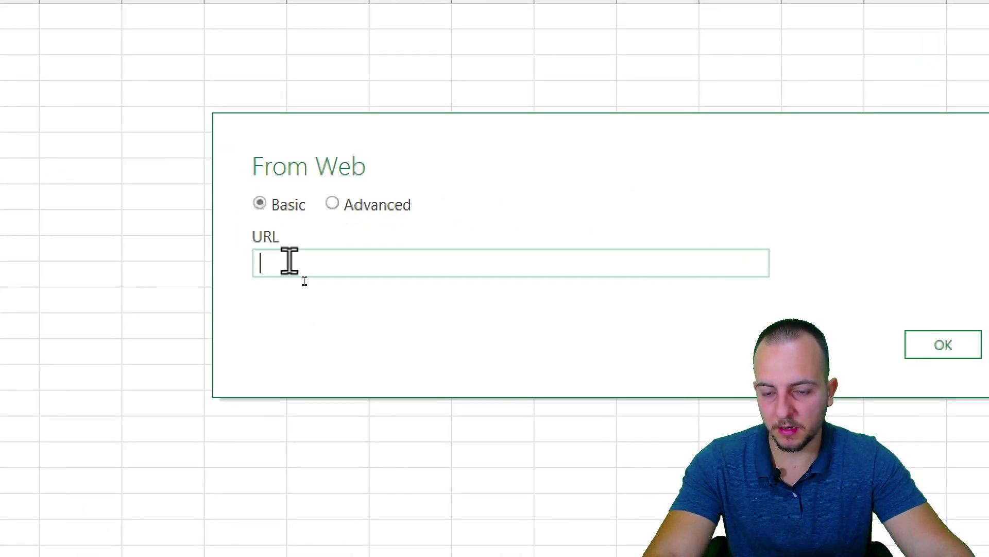
key("ctrl+v")
key("ctrl+v")
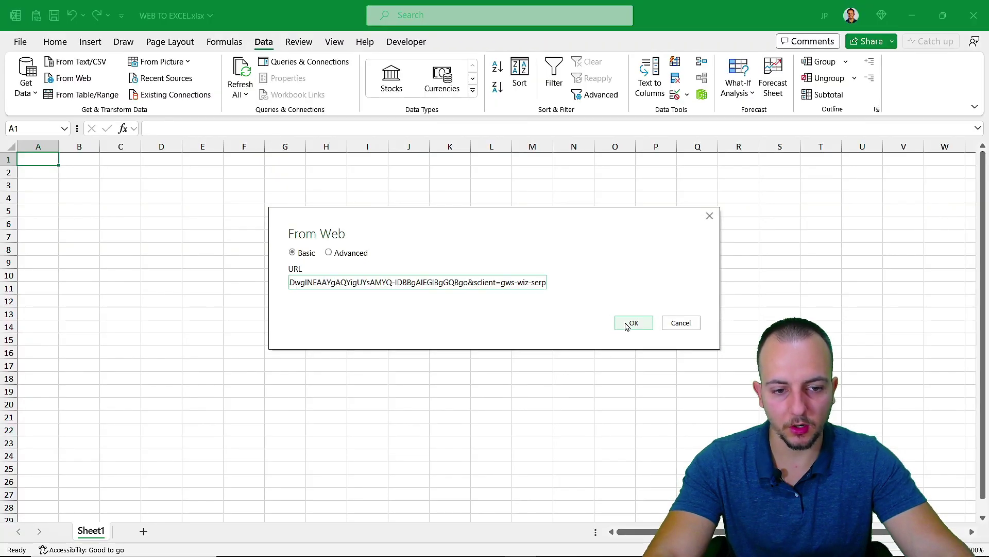
- Fetch the page's tables and preview Table 1's USD-to-EUR amounts in the Navigator
left_click(629, 326)
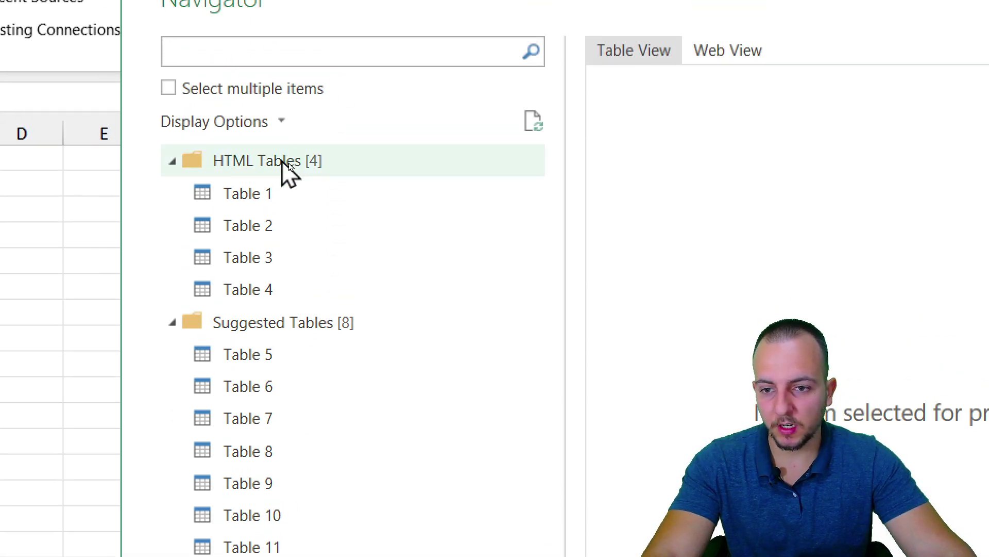
left_click(287, 186)
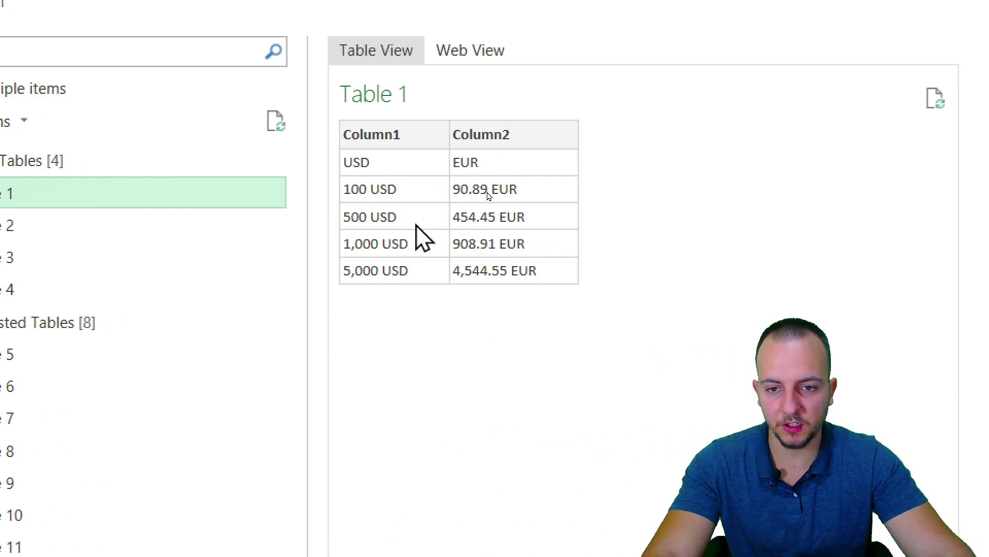
left_click(412, 294)
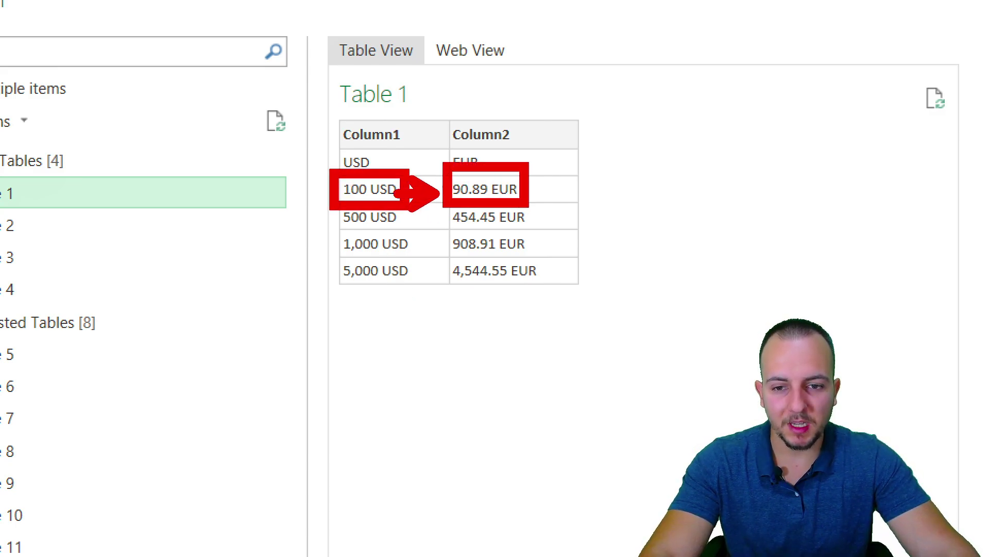
left_click_drag(355, 242, 655, 157)
left_click_drag(456, 216, 408, 297)
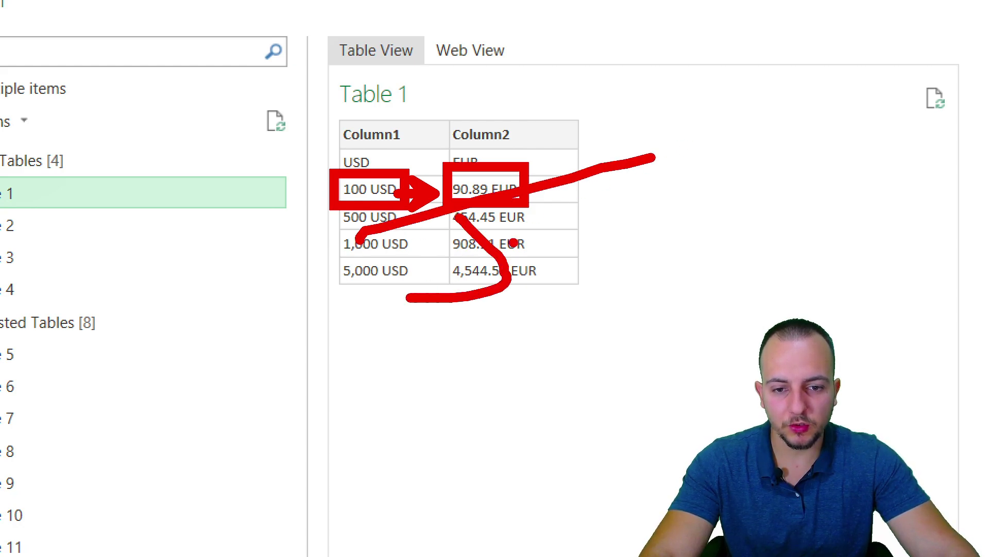
left_click_drag(515, 237, 600, 286)
left_click_drag(598, 242, 603, 286)
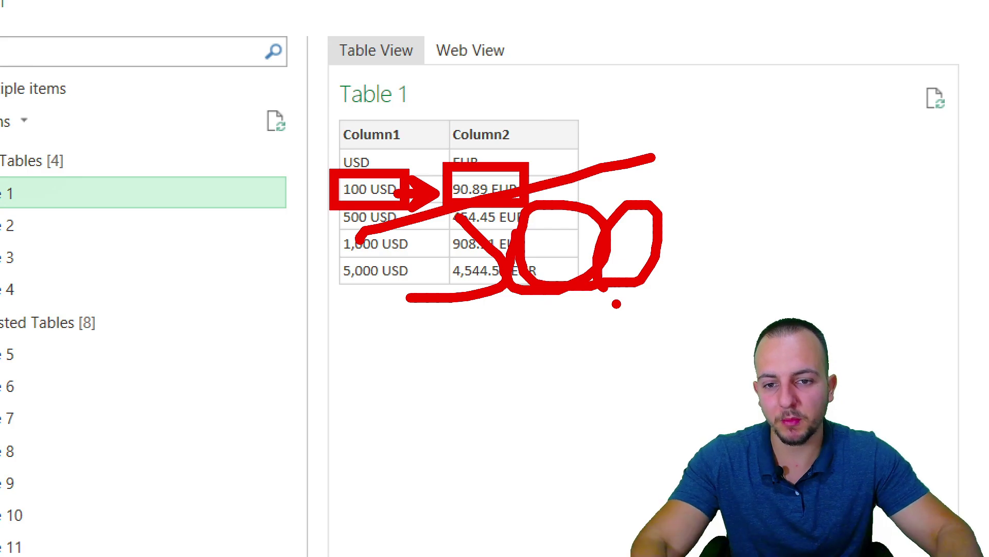
key("e")
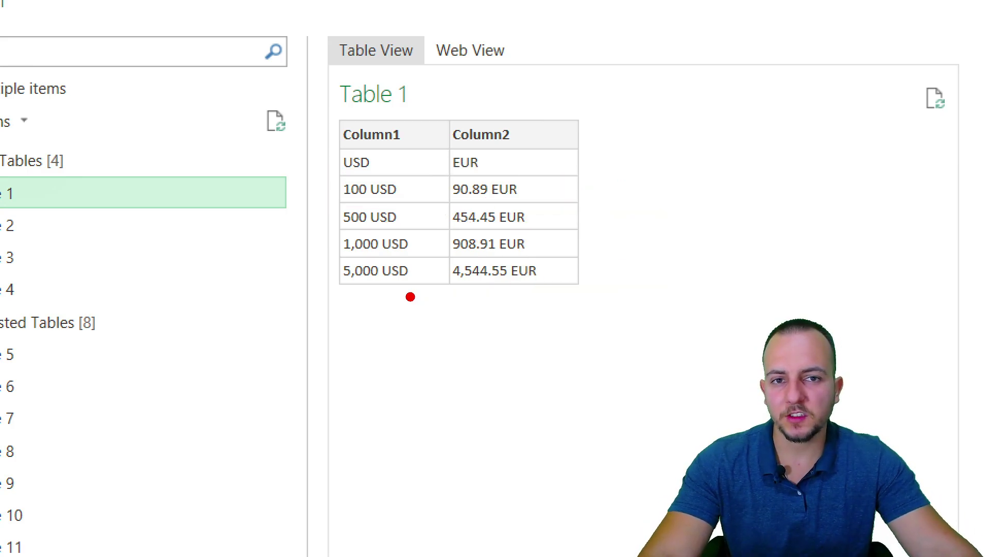
left_click_drag(330, 104, 593, 304)
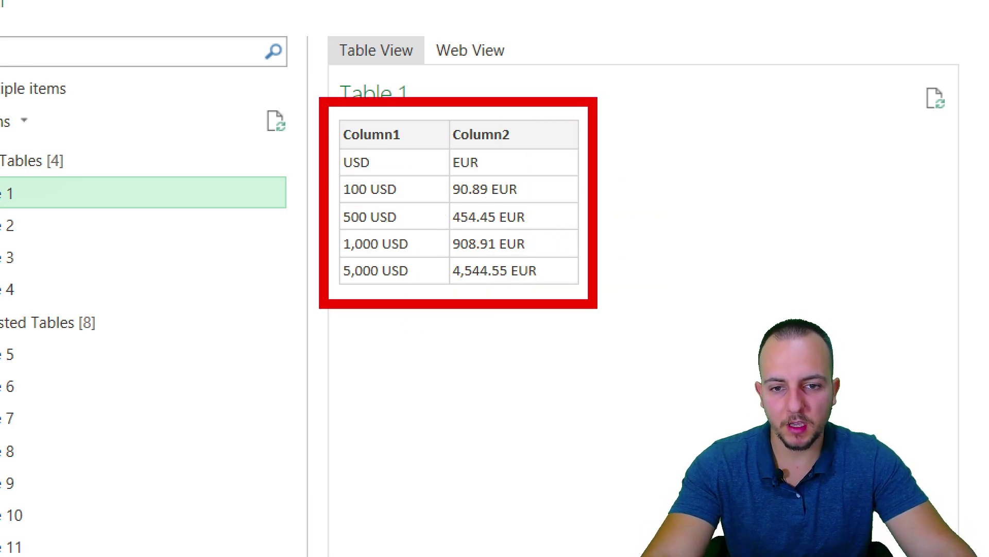
key("Escape")
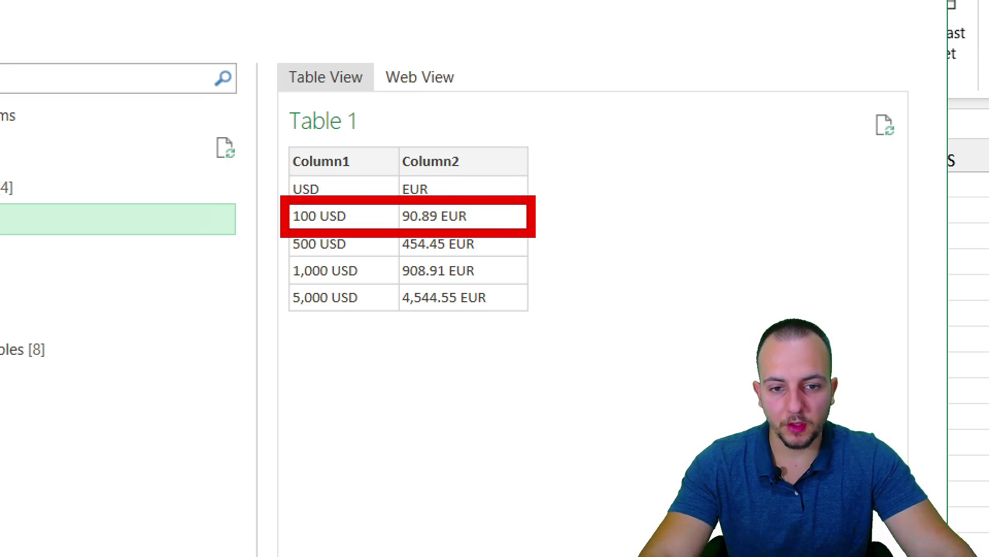
mouse_move(333, 337)
left_mouse_down()
mouse_move(488, 338)
mouse_move(582, 356)
left_mouse_up()
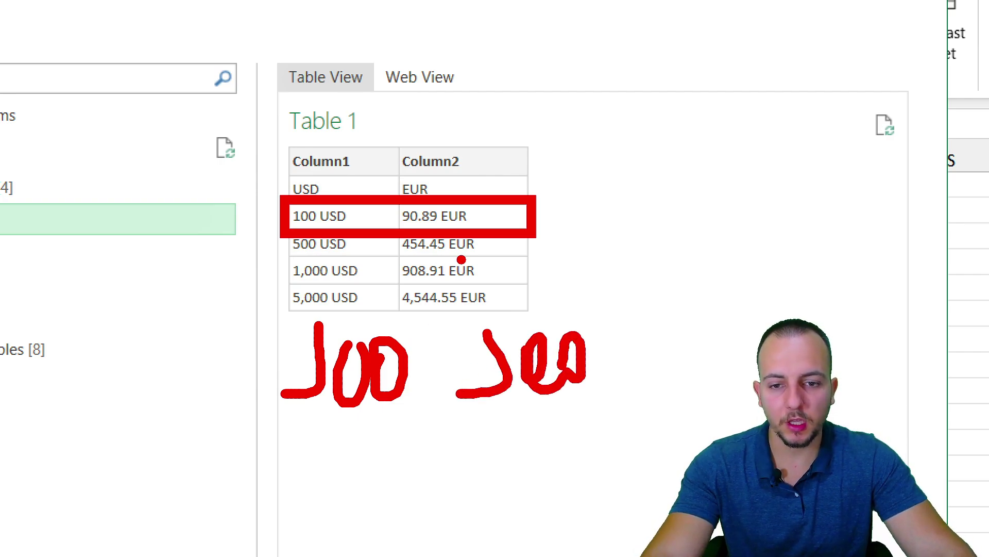
key("Escape")
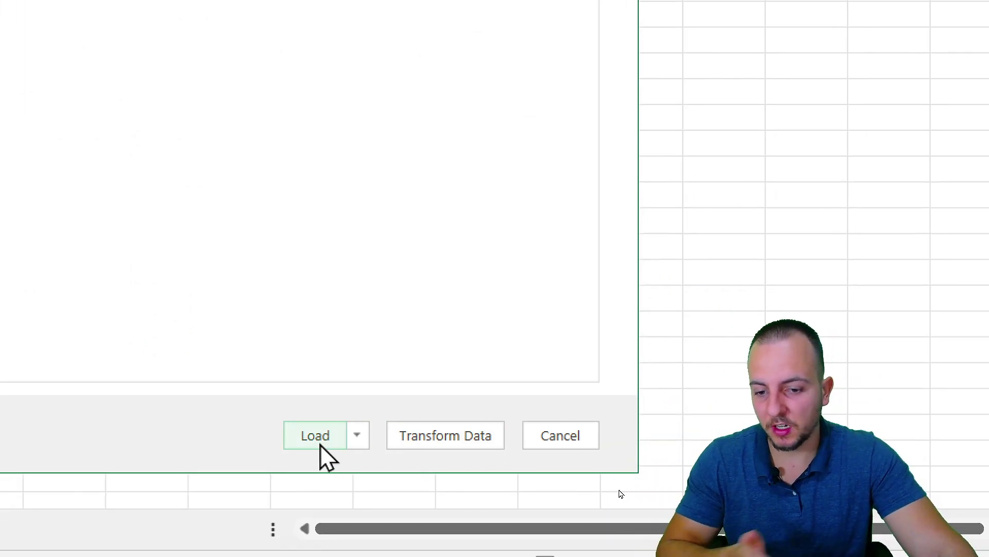
- Open Table 1 in the Power Query Editor and select its first USD/EUR row
left_click(452, 442)
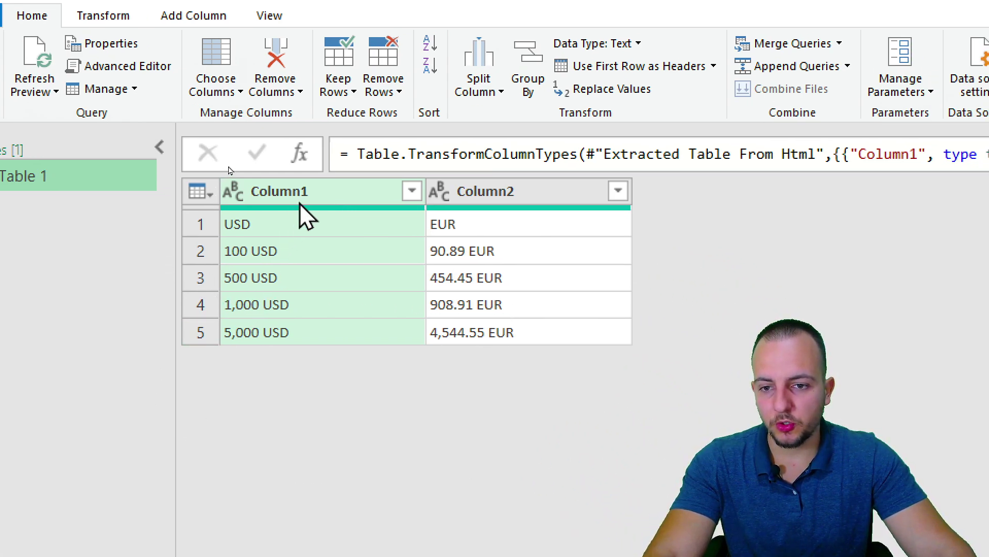
left_click(320, 195)
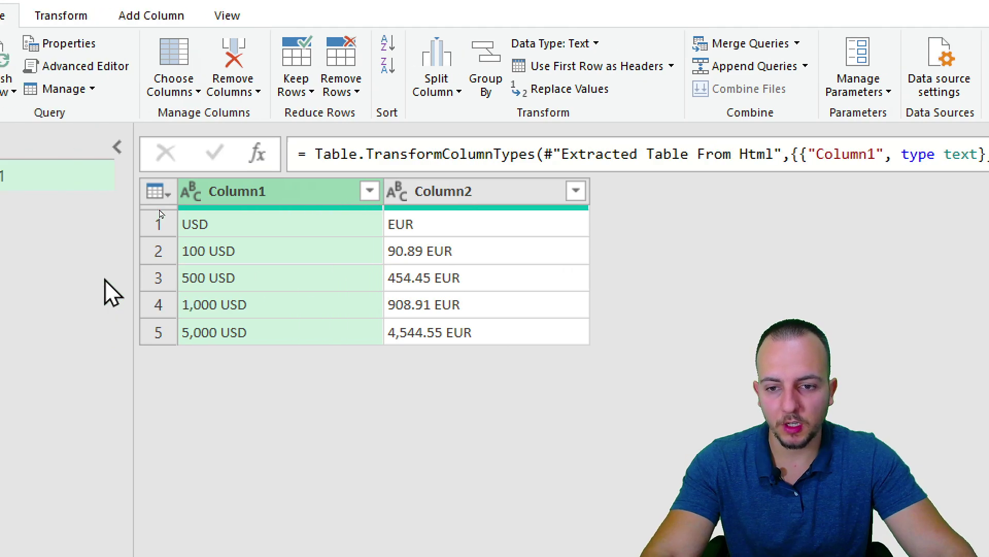
left_click(452, 201)
left_click(327, 196)
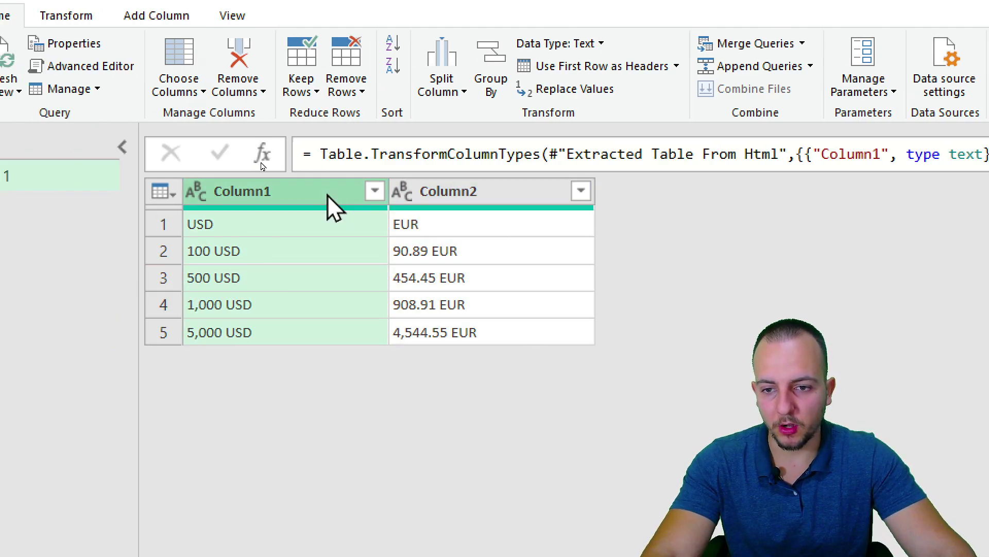
right_click(328, 196)
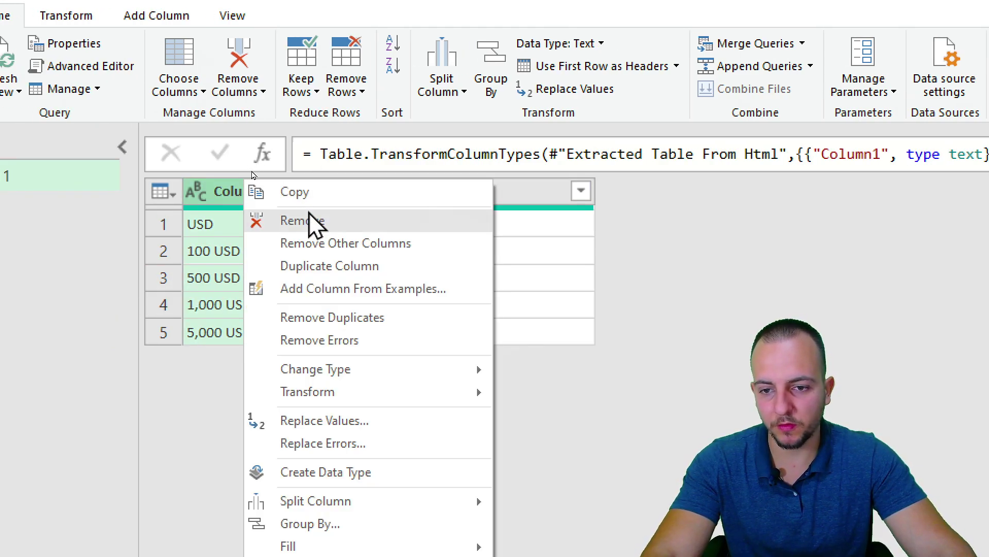
left_click(516, 225)
left_click(269, 234)
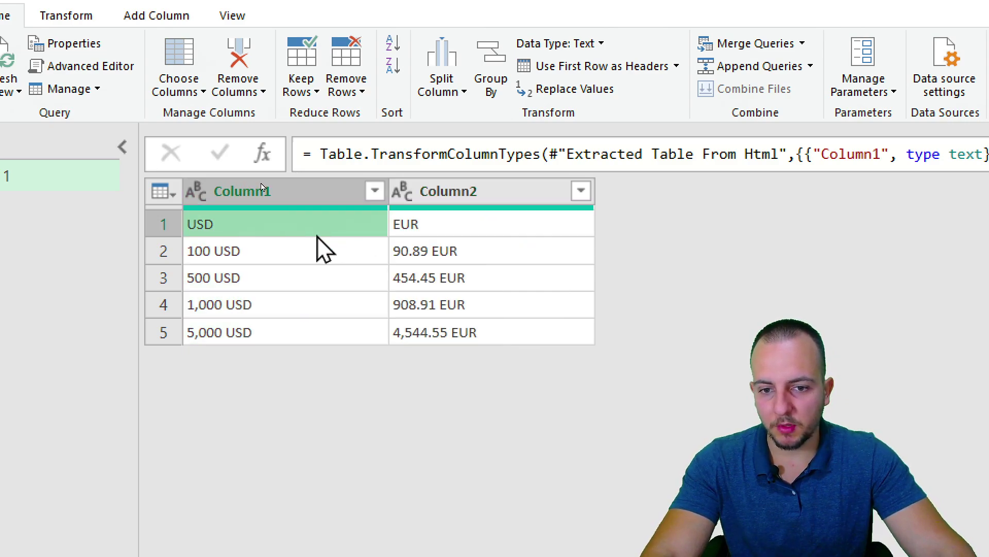
left_click(168, 229)
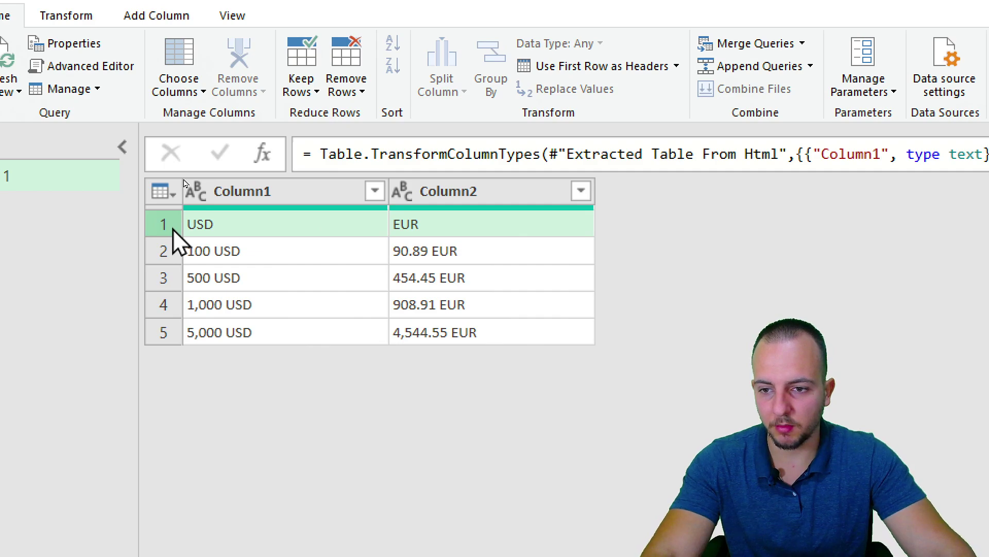
- Remove the top 1 row and the bottom 3 rows from the table
left_click(354, 91)
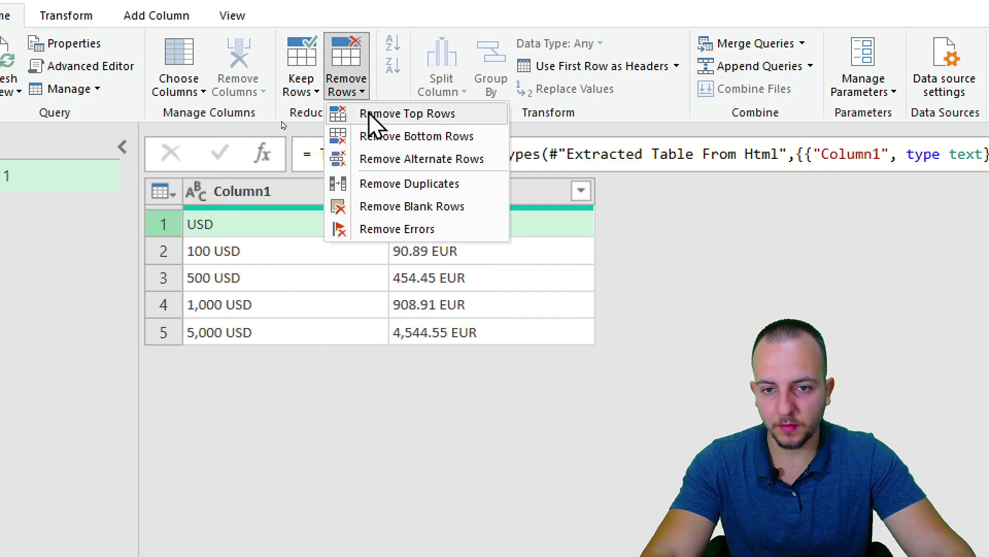
left_click(407, 113)
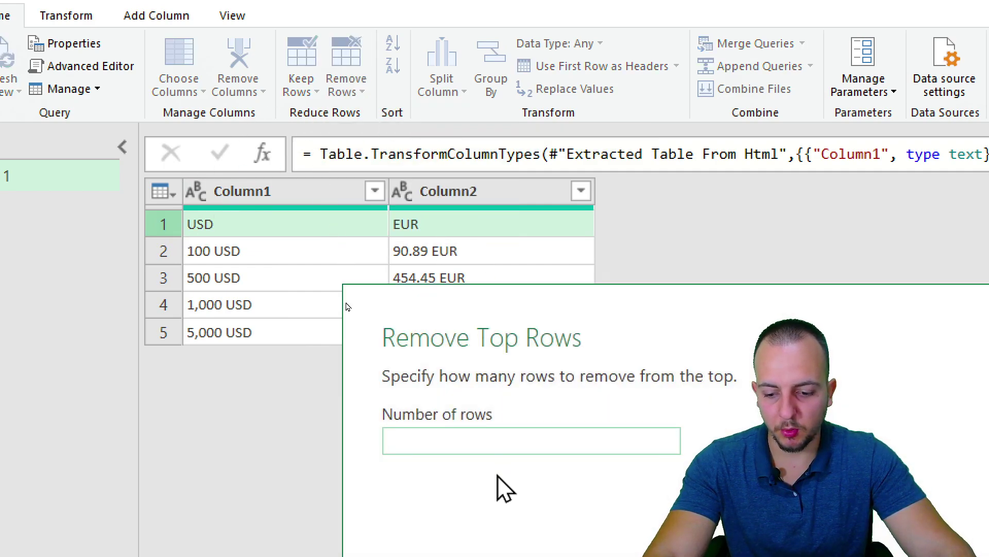
type("1")
key("Return")
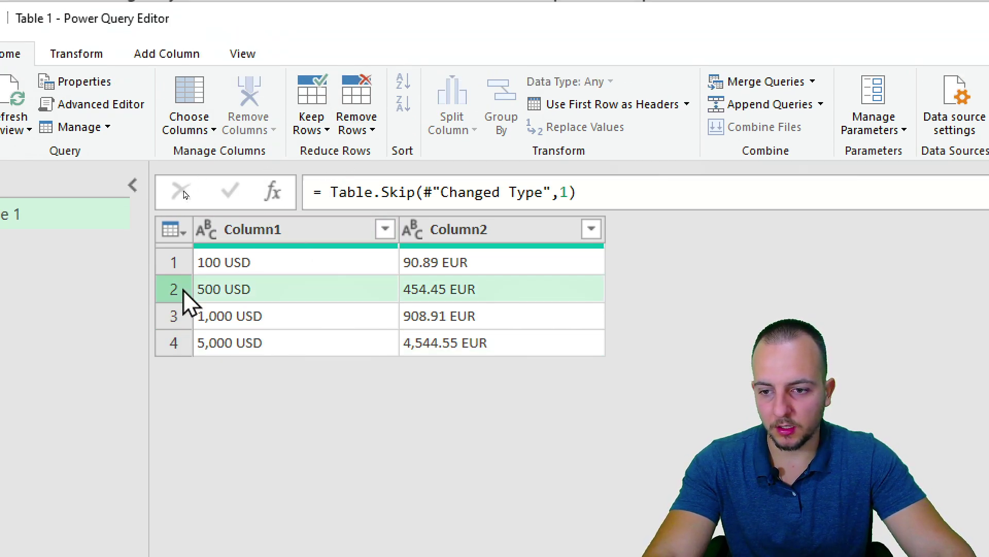
left_click(367, 132)
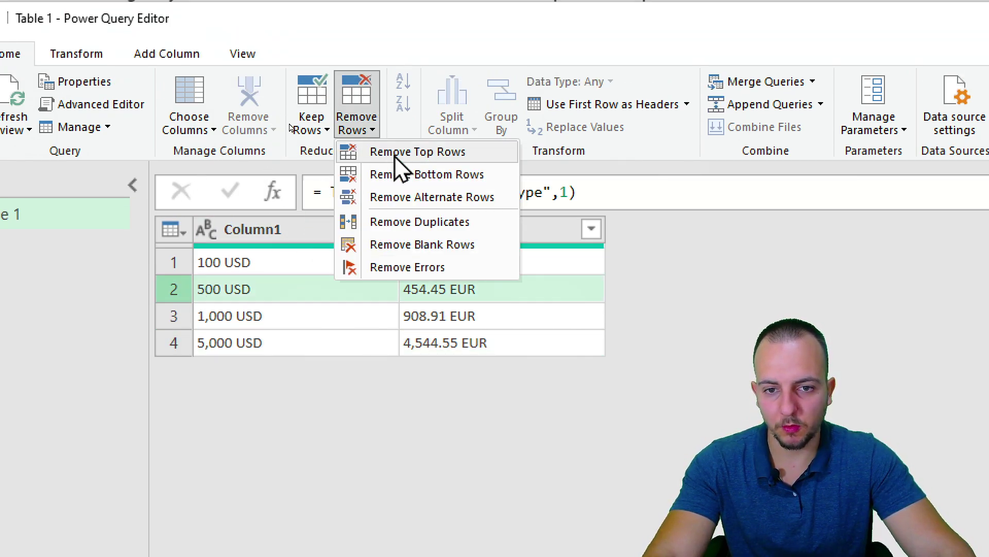
left_click(405, 177)
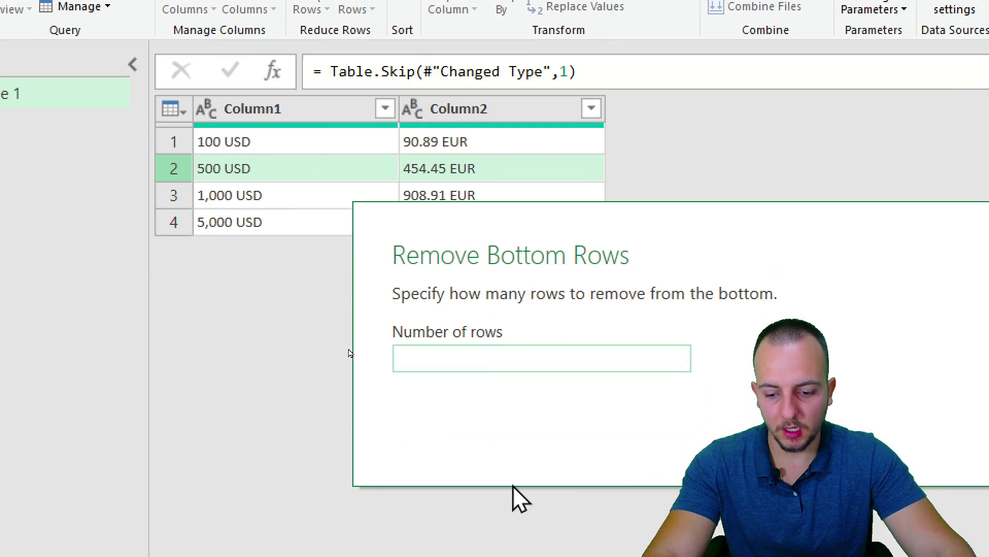
type("3")
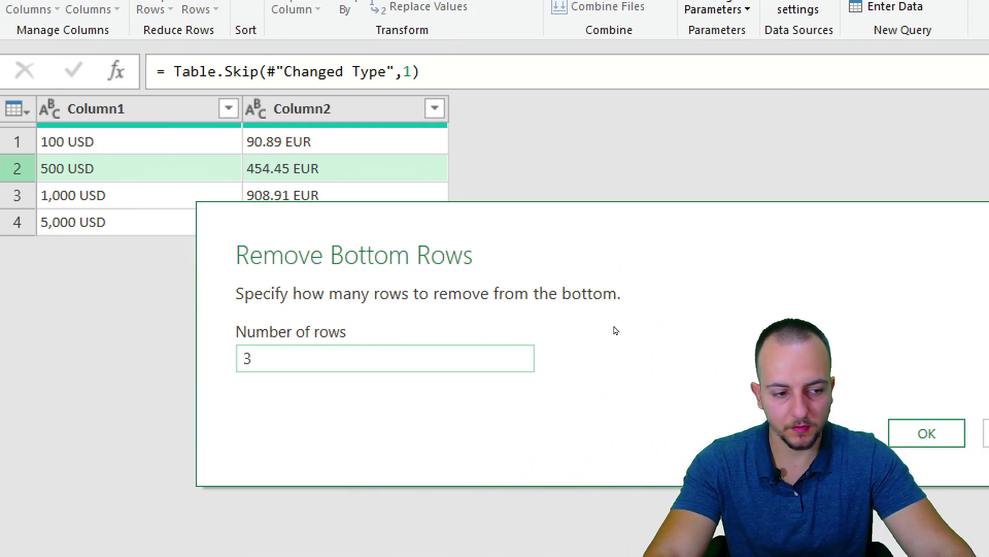
key("Return")
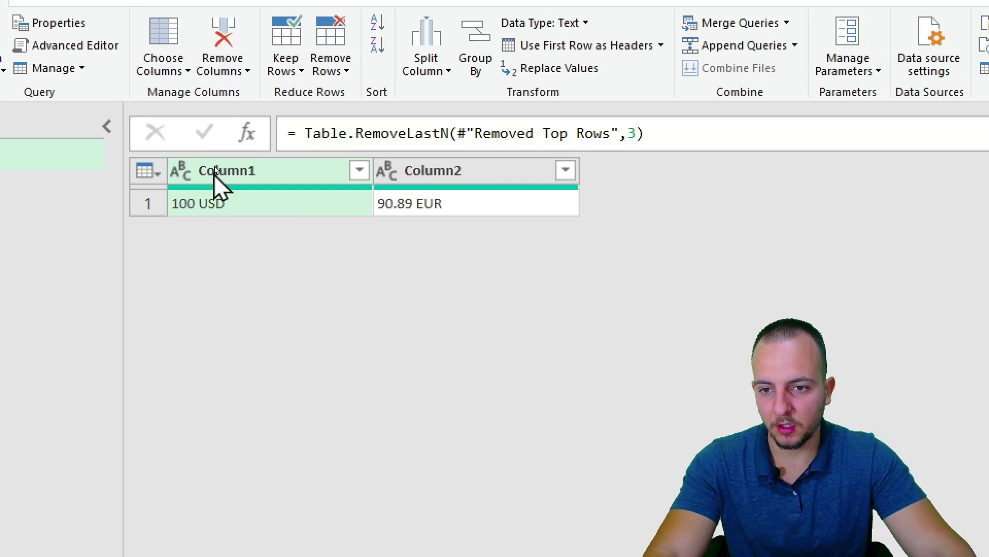
left_click(388, 211)
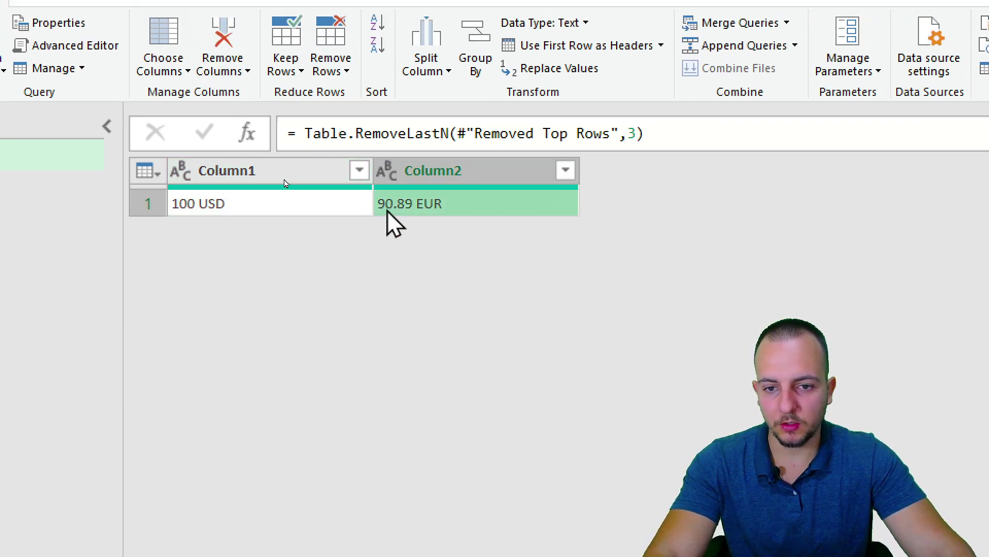
left_click(333, 208)
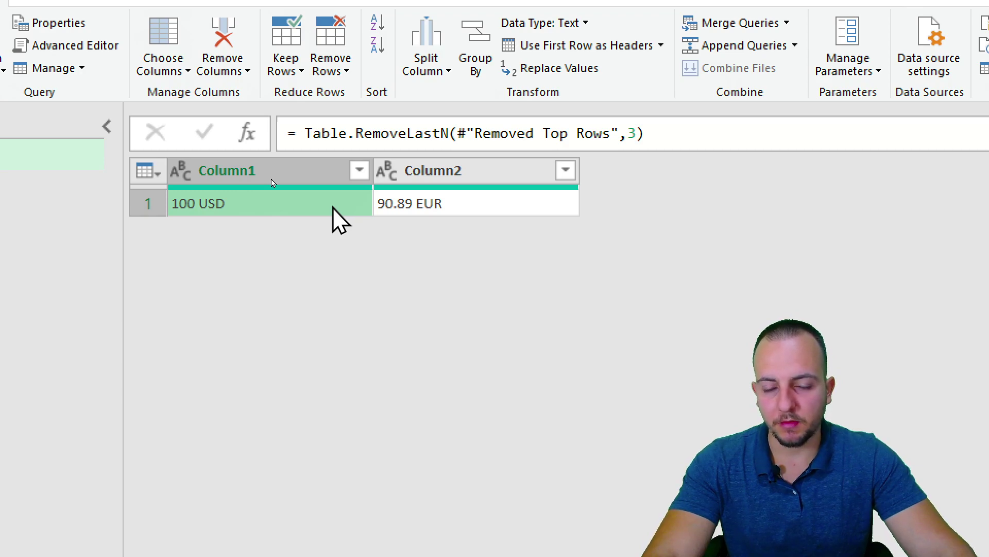
left_click(391, 208)
left_click(332, 205)
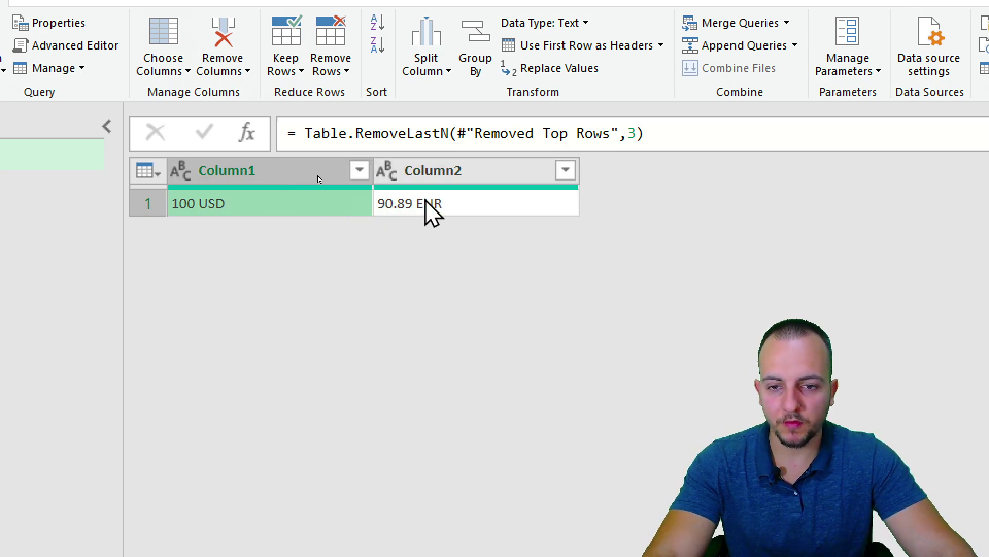
left_click(425, 205)
left_click(248, 213)
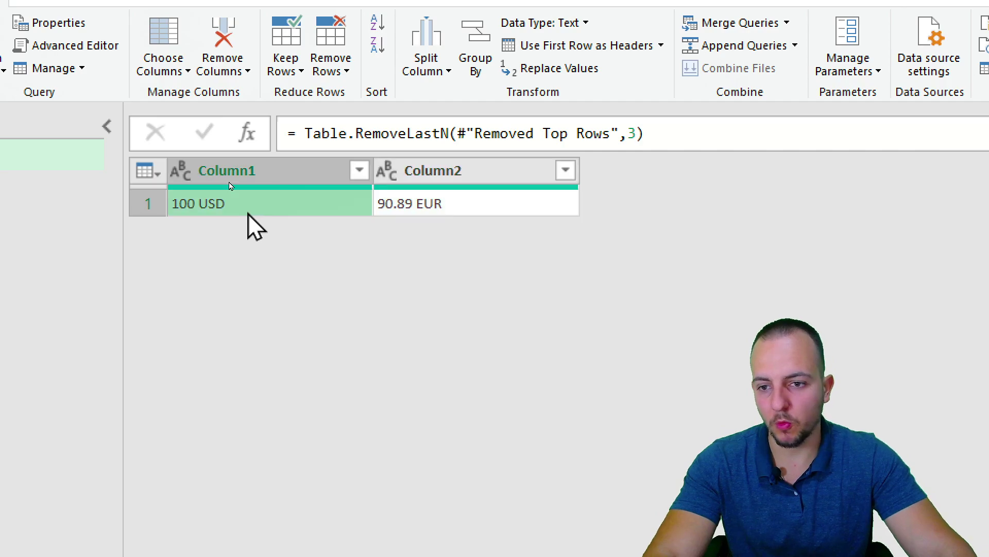
left_click(440, 208)
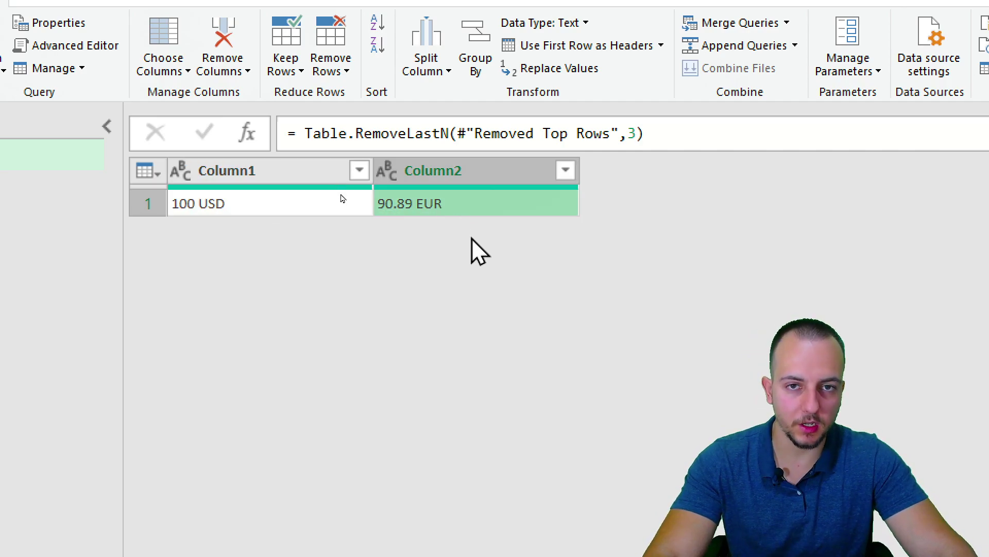
left_click(272, 208)
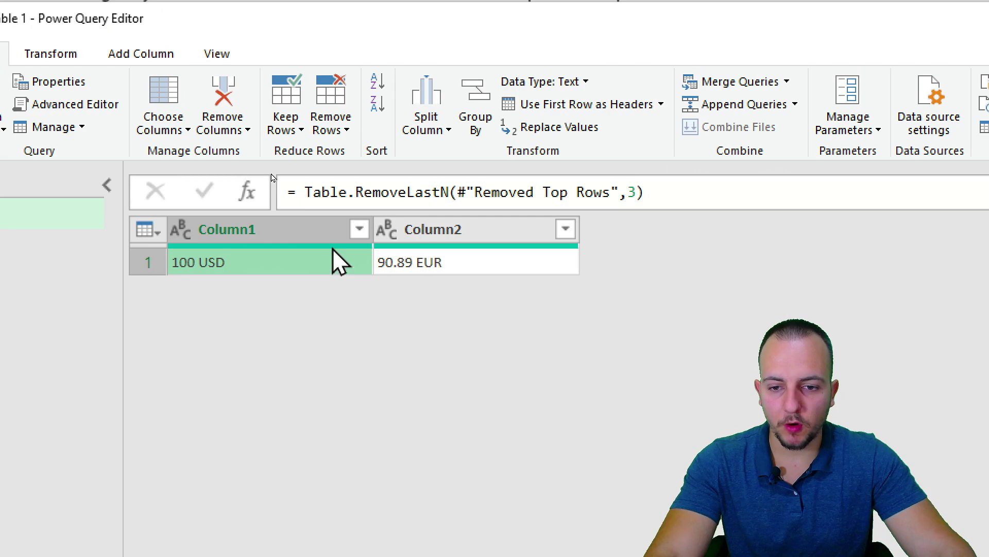
left_click(449, 265)
left_click(366, 265)
left_click(377, 260)
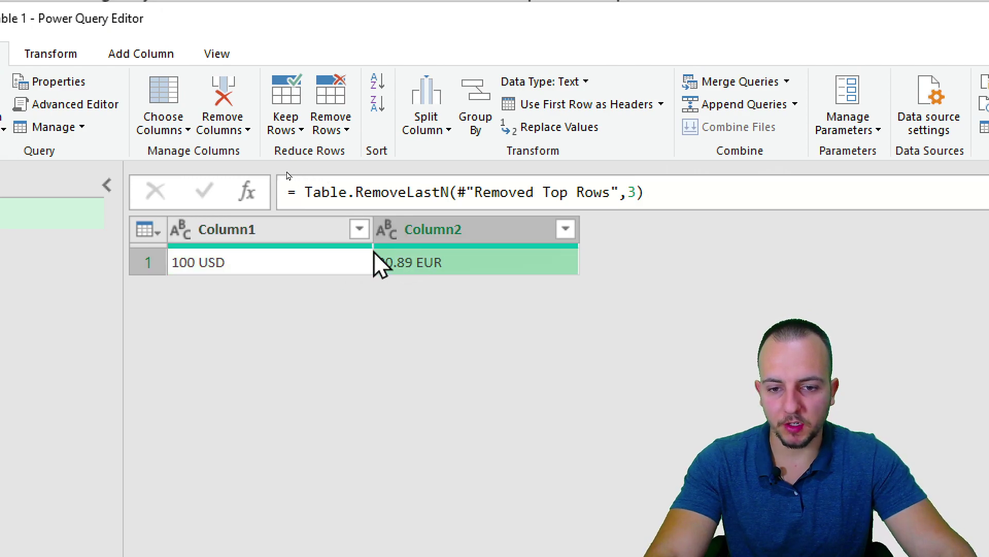
left_click(330, 260)
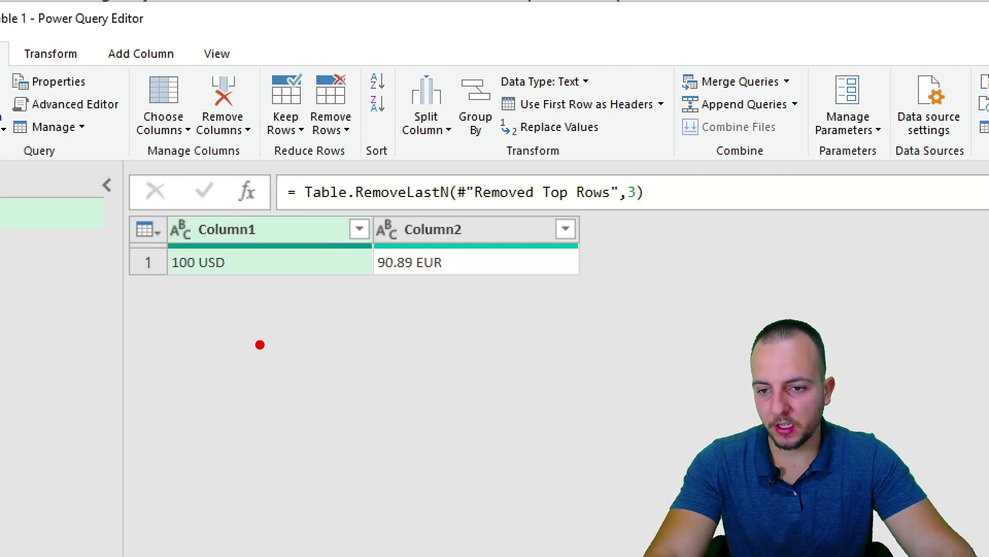
mouse_move(214, 280)
left_mouse_down()
mouse_move(235, 384)
mouse_move(237, 277)
left_mouse_up()
mouse_move(453, 368)
left_mouse_down()
mouse_move(443, 291)
mouse_move(479, 275)
left_mouse_up()
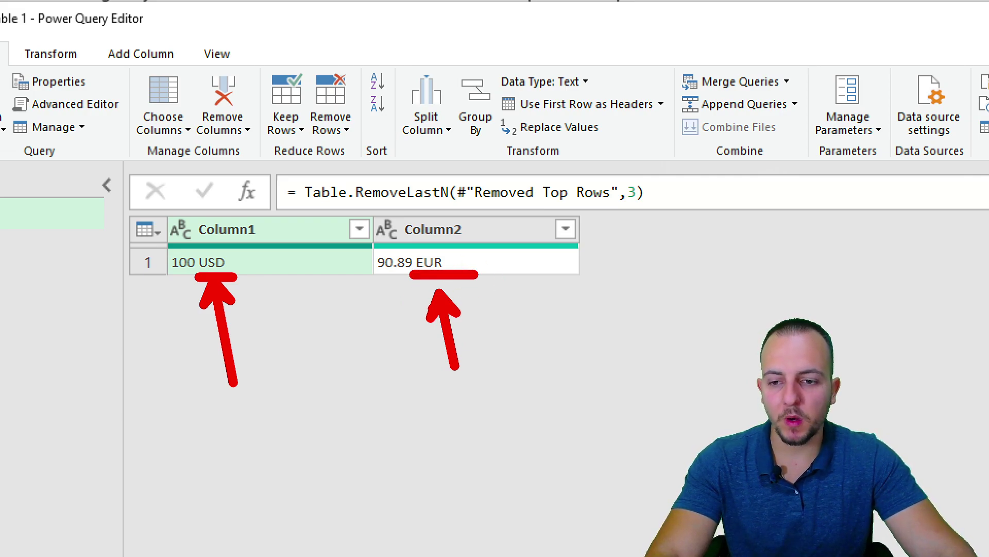
left_click_drag(170, 246, 207, 280)
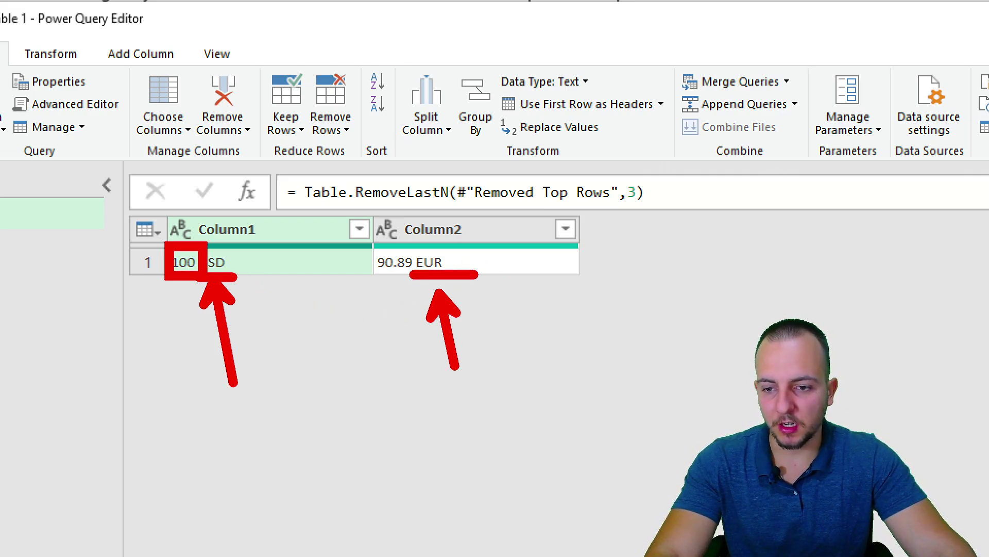
key("Escape")
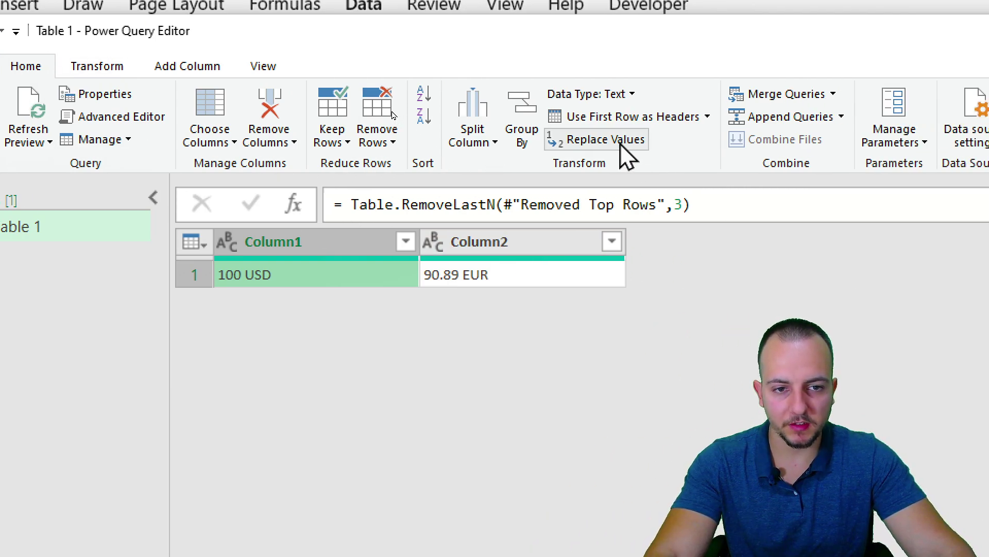
- Replace ' USD' with nothing in Column1 so it reads 100
left_click(622, 145)
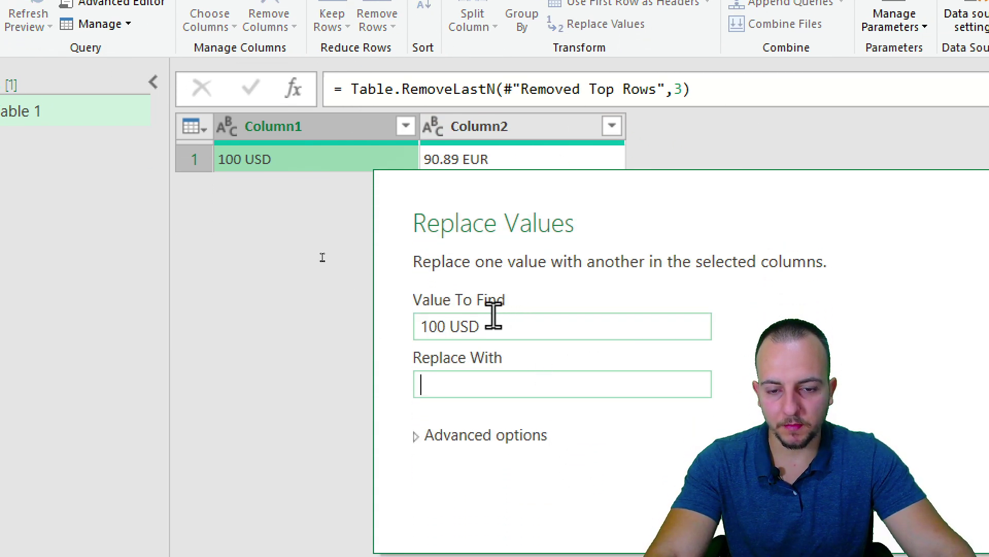
left_click(453, 326)
left_click_drag(495, 324, 412, 326)
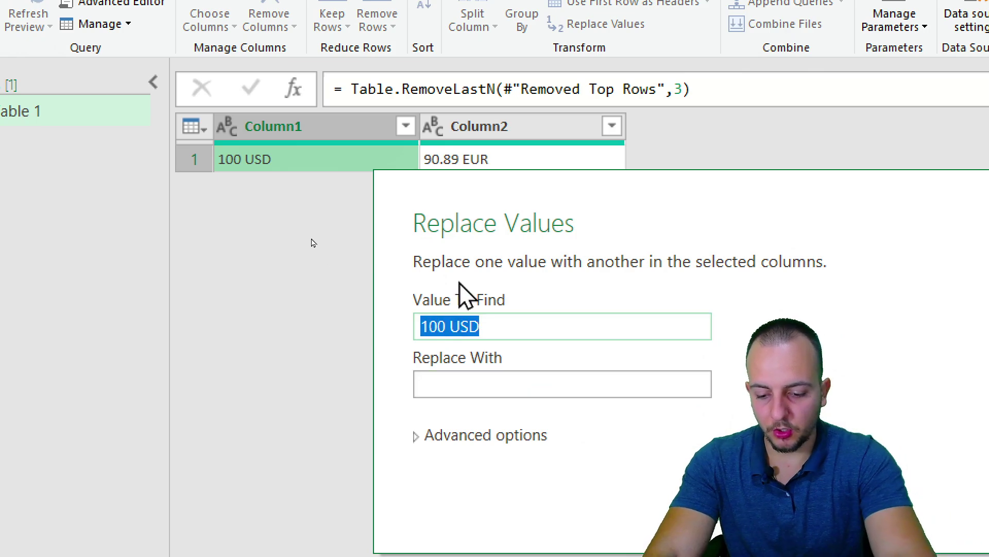
type("USD")
left_click(456, 381)
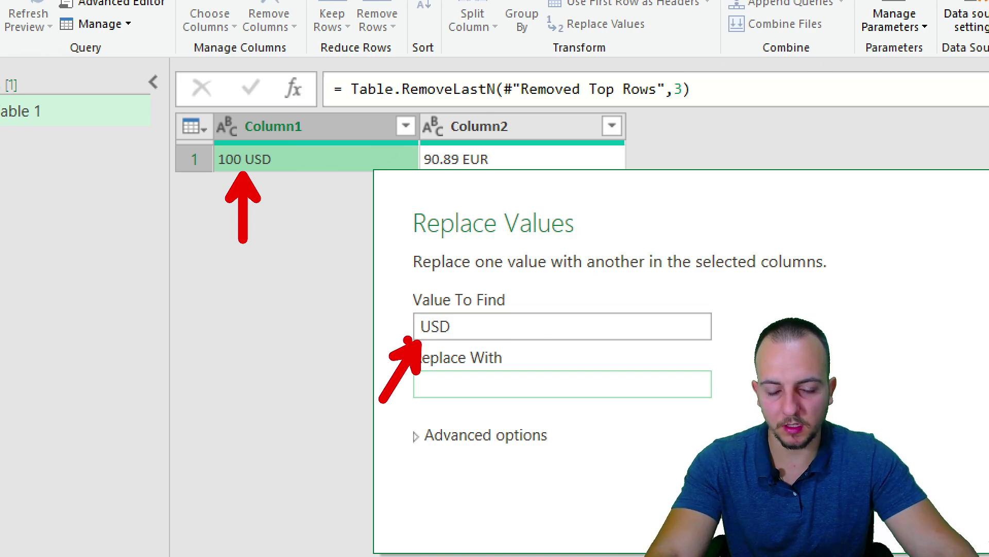
left_click(415, 328)
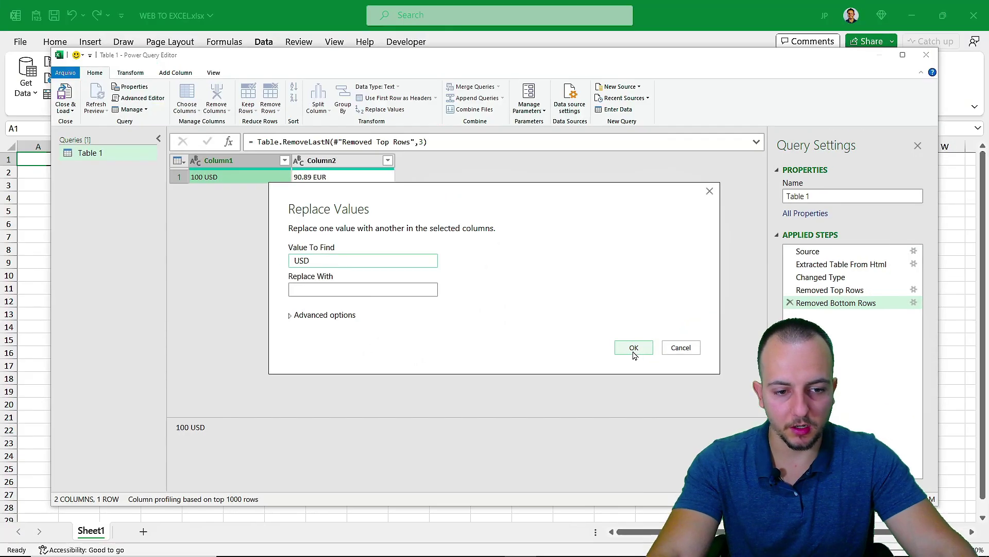
left_click(876, 424)
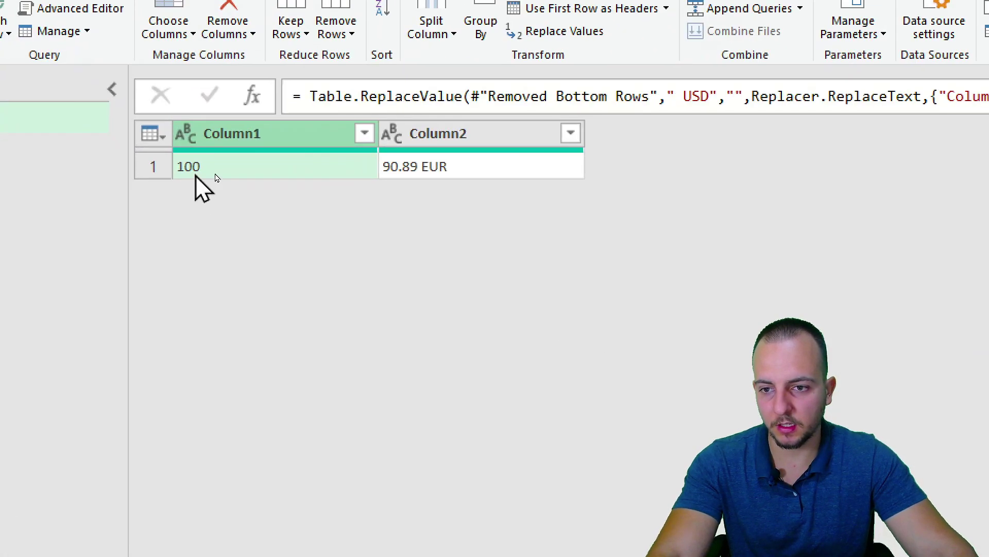
- Replace ' EUR' with nothing in Column2 so it reads 90.89
left_click(429, 168)
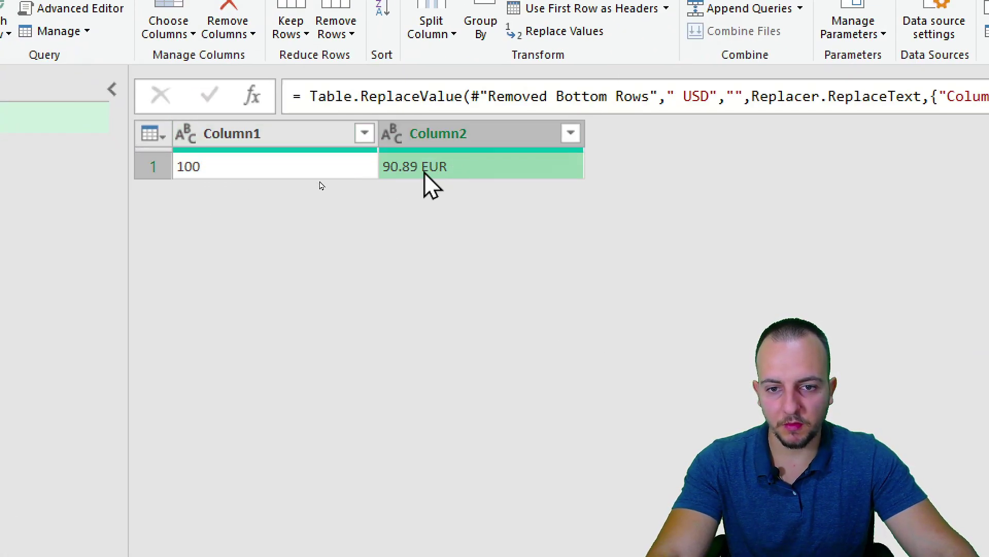
left_click(558, 110)
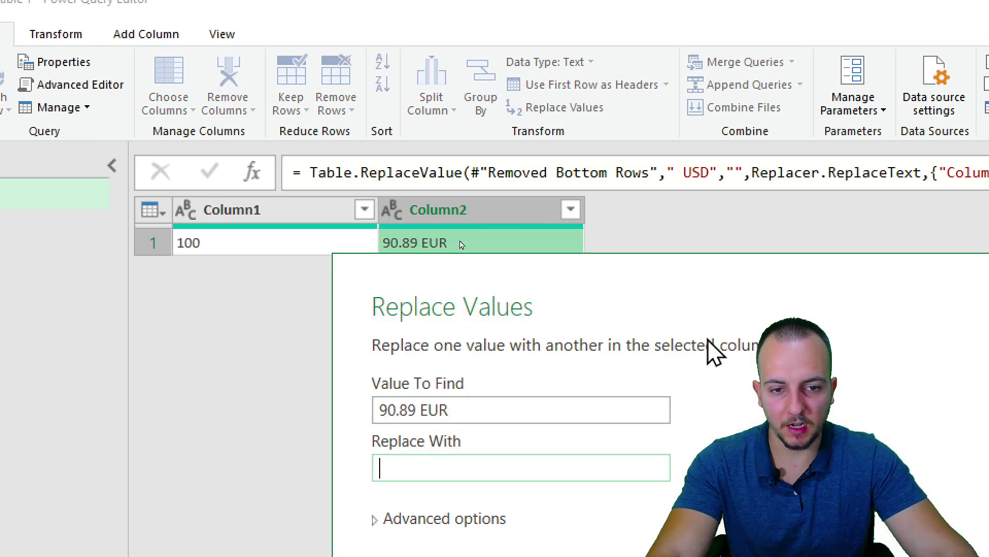
left_click_drag(416, 410, 378, 409)
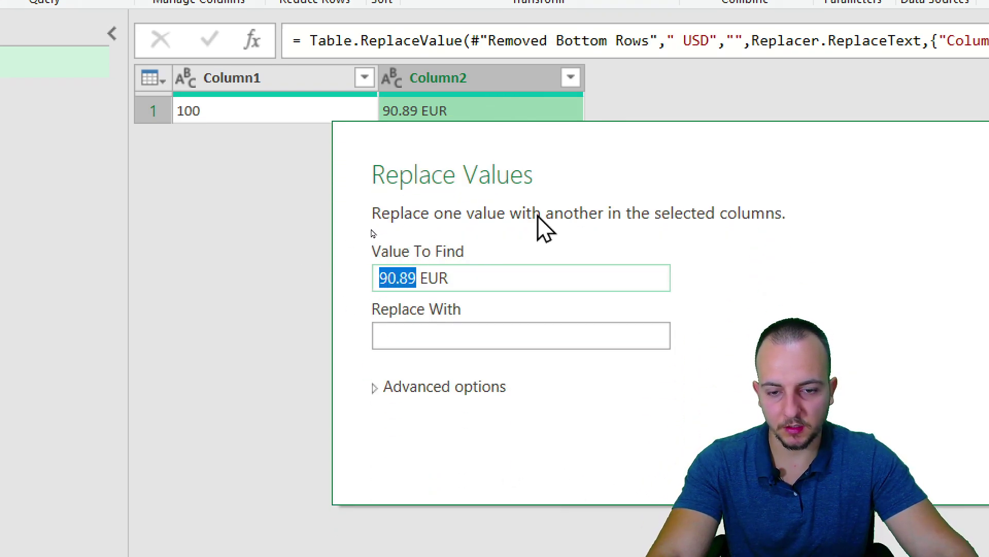
key("BackSpace")
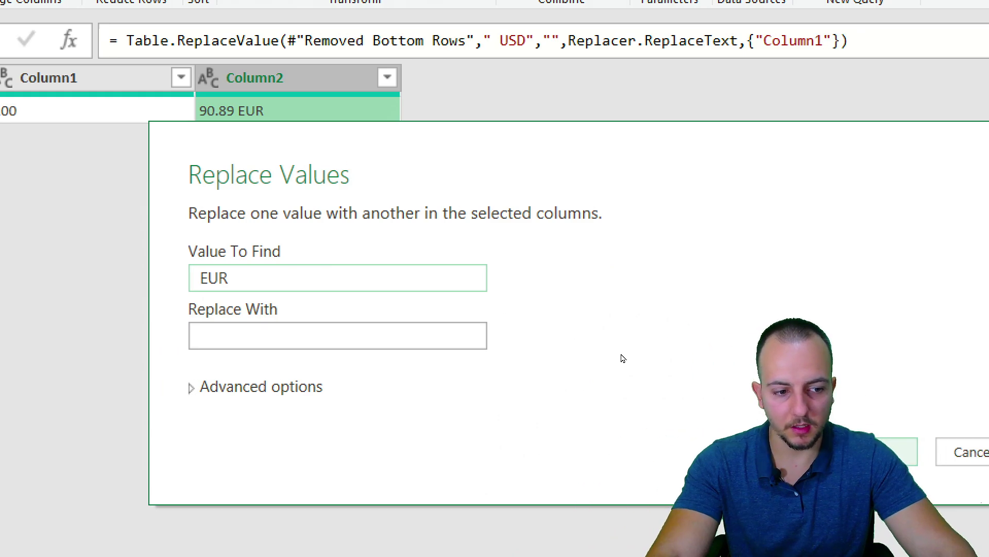
key("Return")
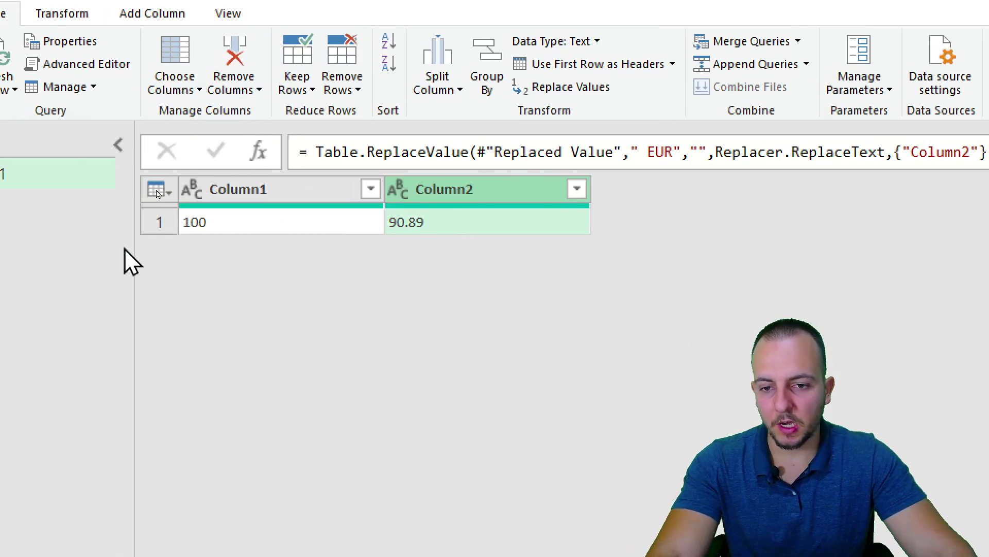
left_click(309, 227)
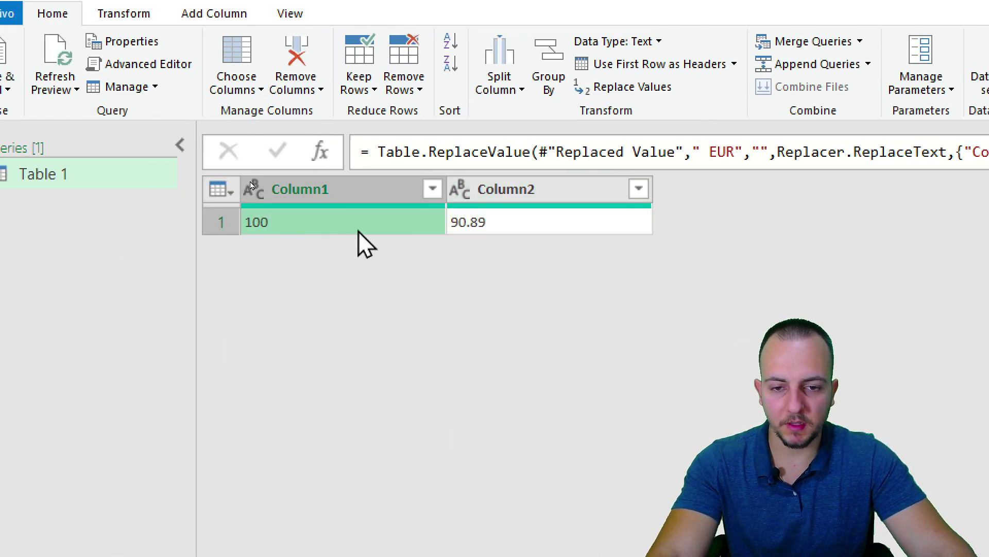
left_click(475, 220)
left_click(328, 223)
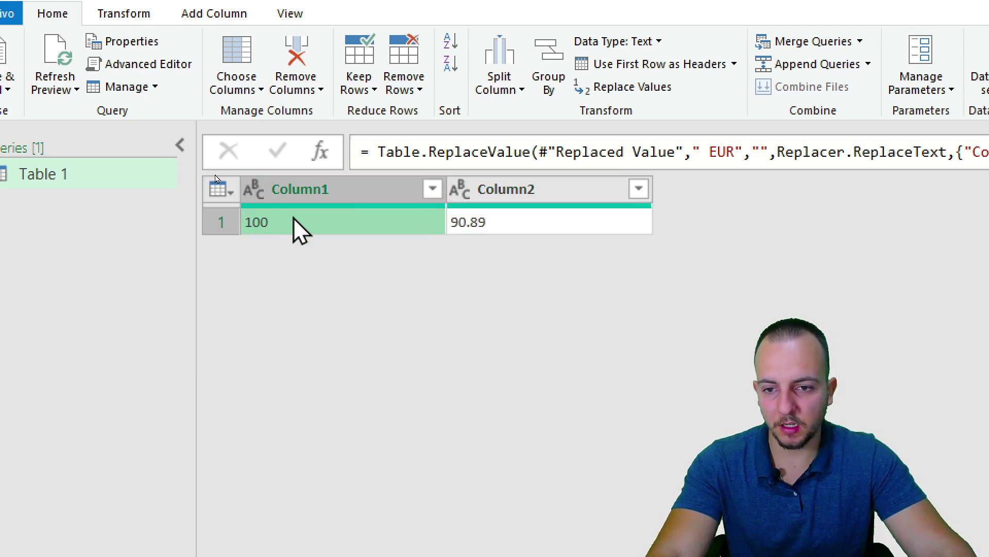
left_click(471, 219)
left_click(282, 228)
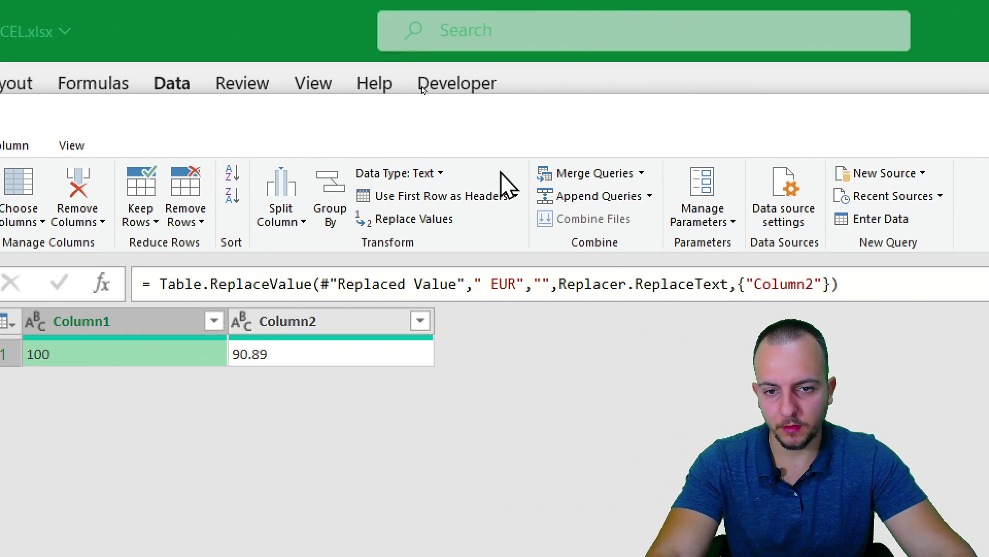
- Set the data type of Column1 and Column2 to Decimal Number
left_click(438, 175)
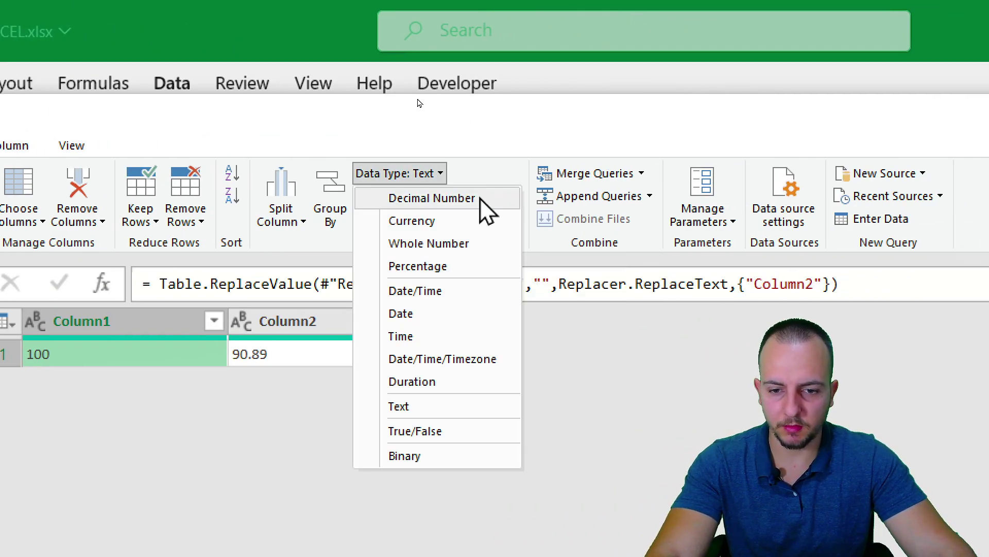
left_click(481, 199)
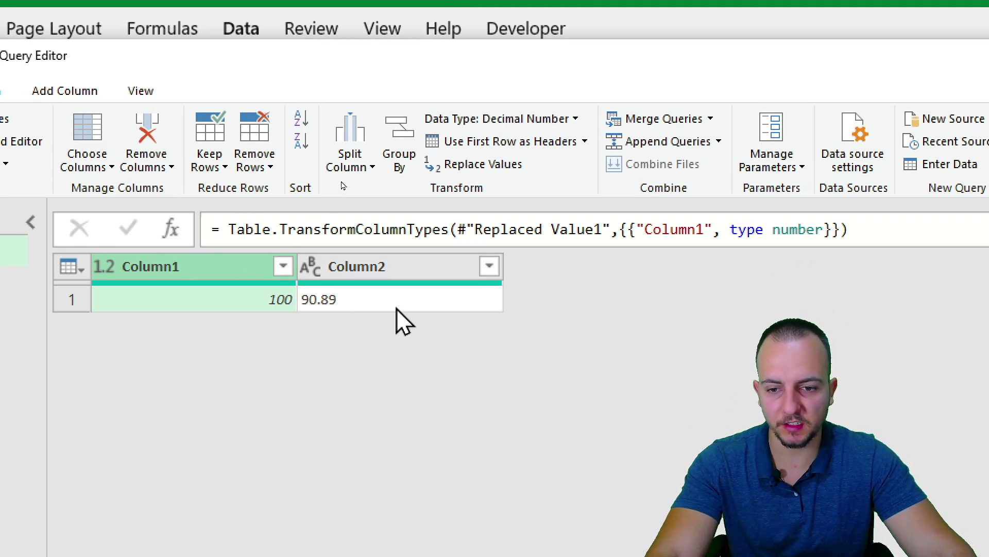
left_click(371, 356)
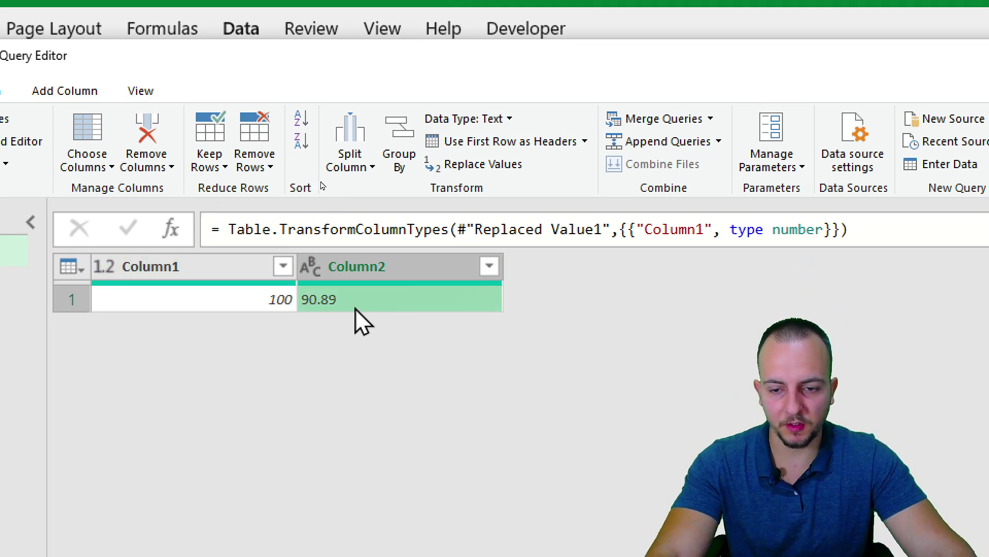
left_click(499, 120)
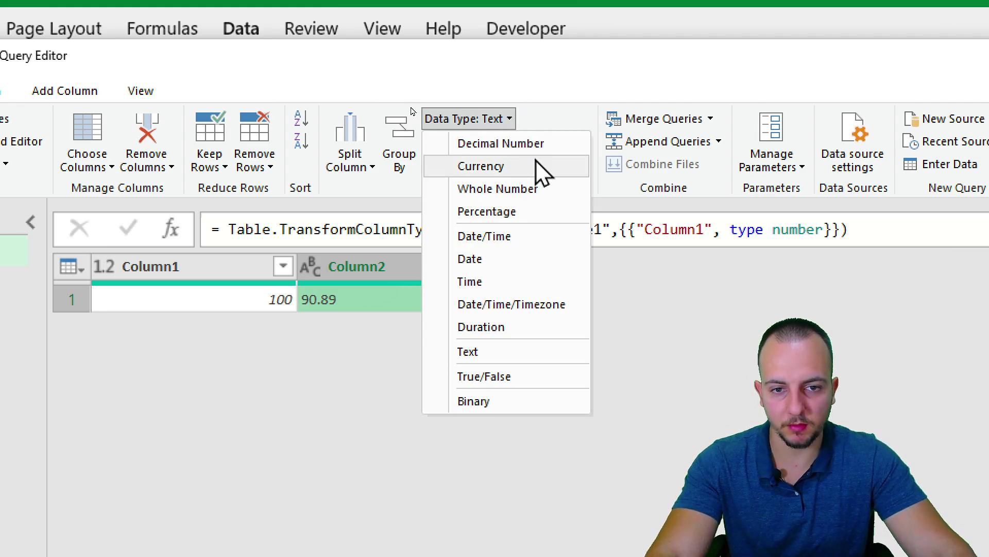
left_click(501, 143)
left_click(290, 305)
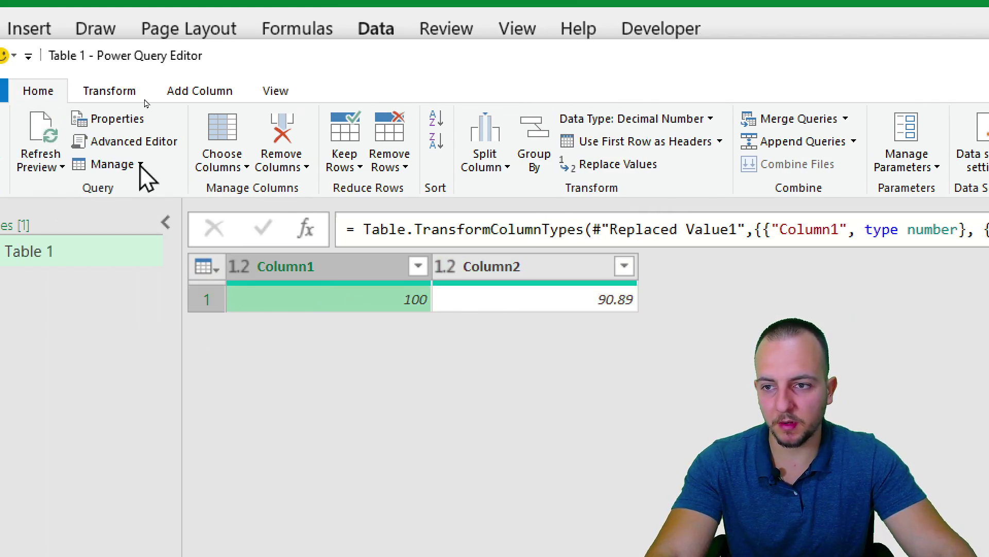
left_click(127, 92)
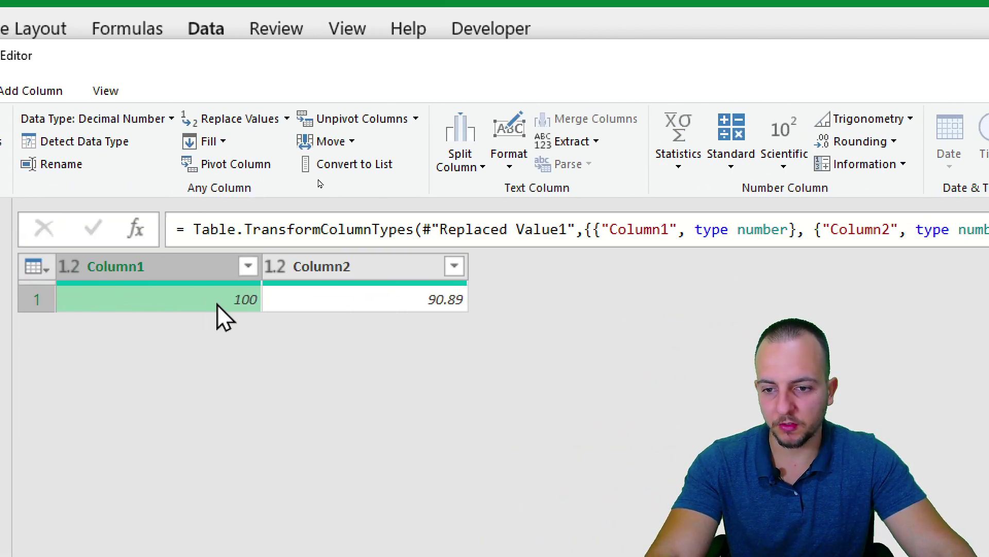
- Divide Column1 and Column2 each by 100, giving 1 and 0.9089
left_click(382, 169)
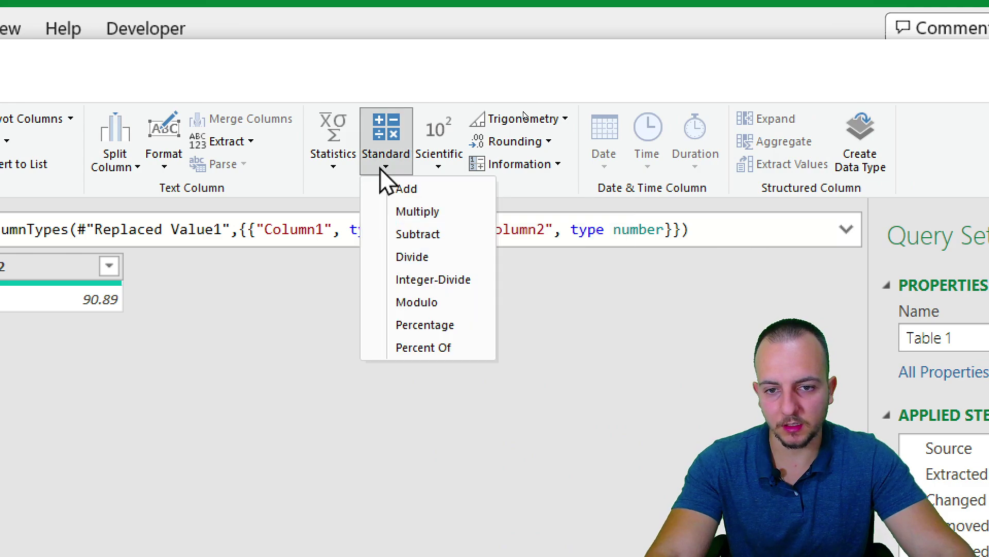
left_click(409, 259)
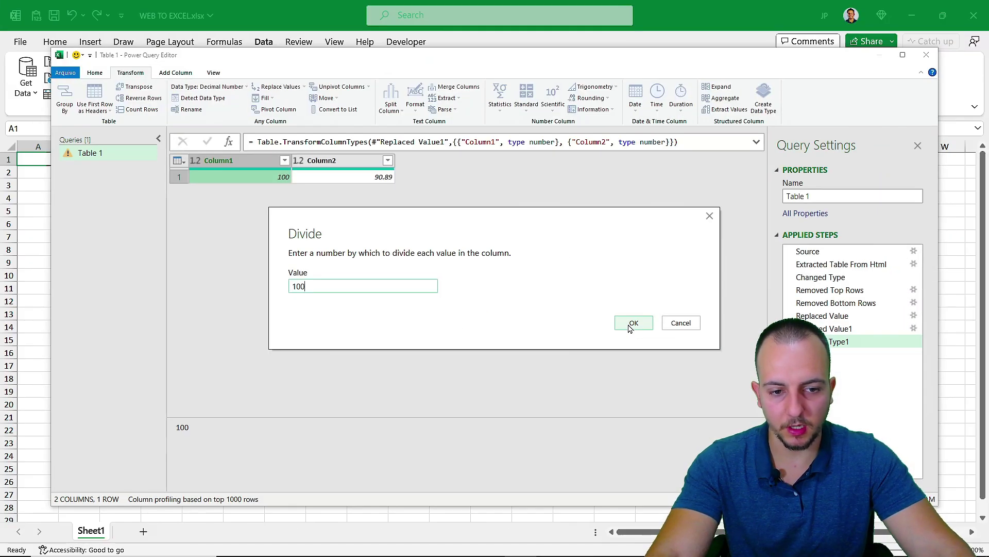
left_click(630, 324)
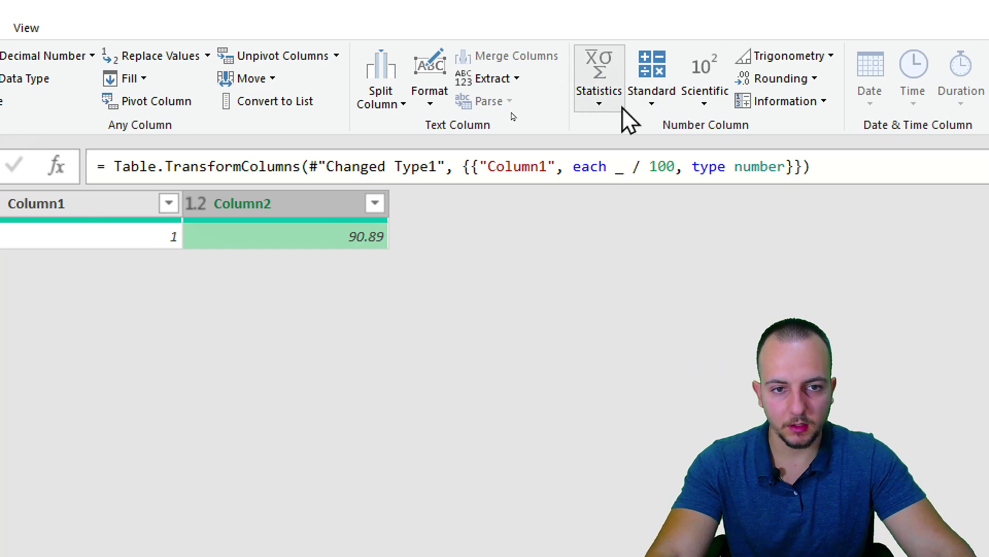
left_click(771, 52)
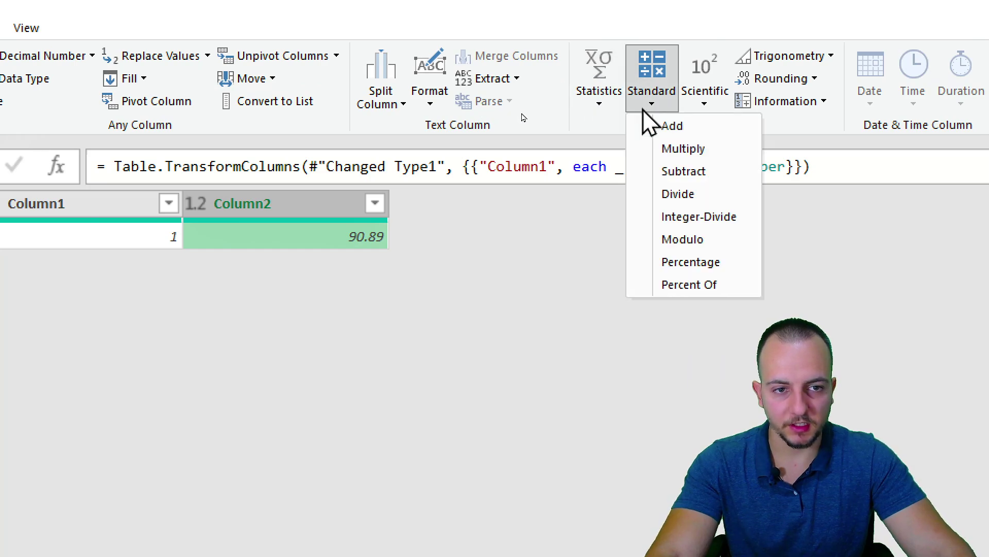
left_click(707, 197)
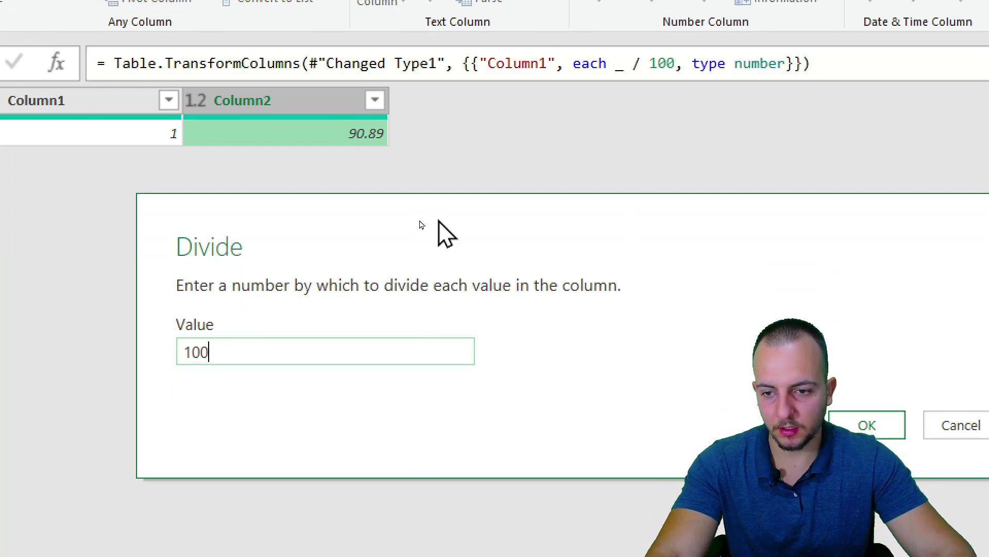
key("Return")
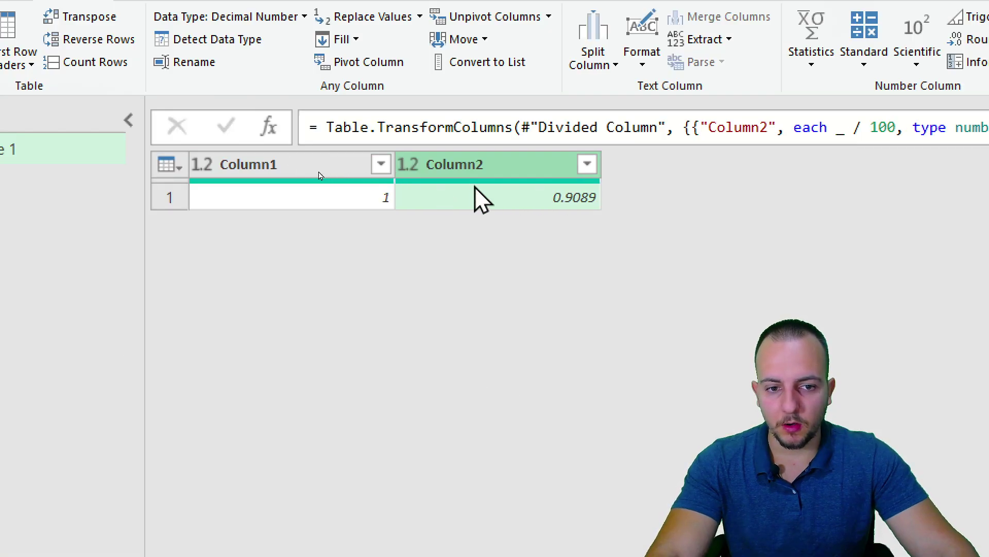
double_click(283, 166)
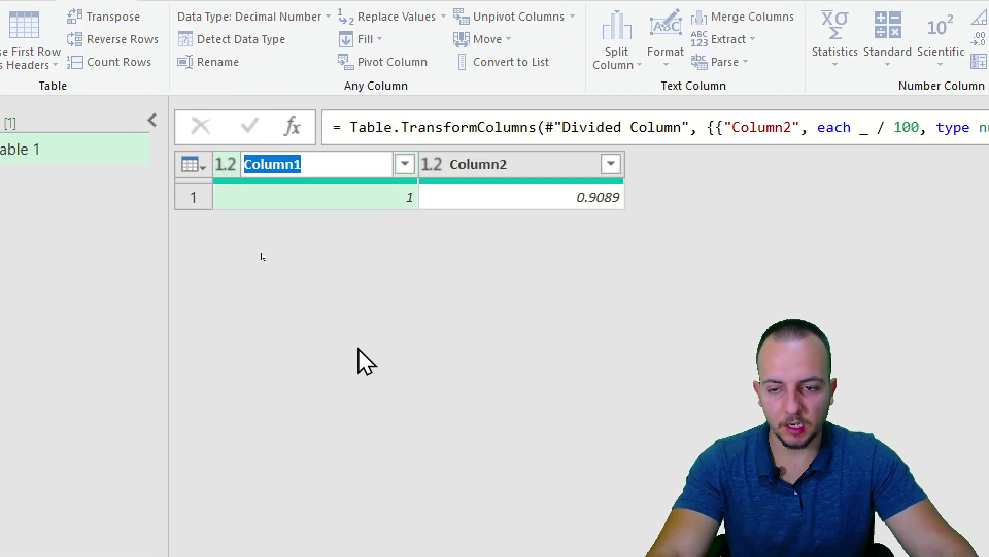
- Rename the columns DOLLAR and EURO, then Close & Load the query to a new sheet
type("USD DOLLAR")
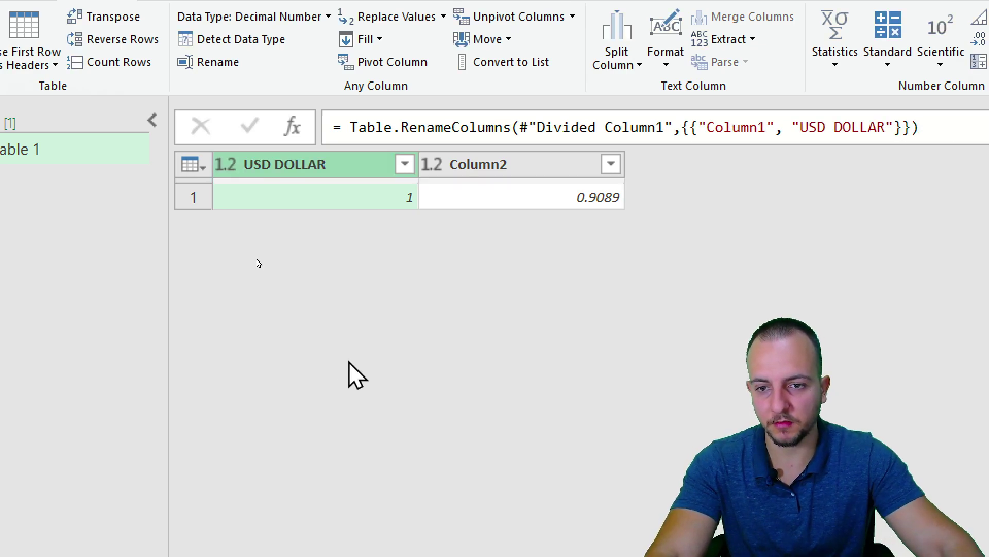
double_click(488, 165)
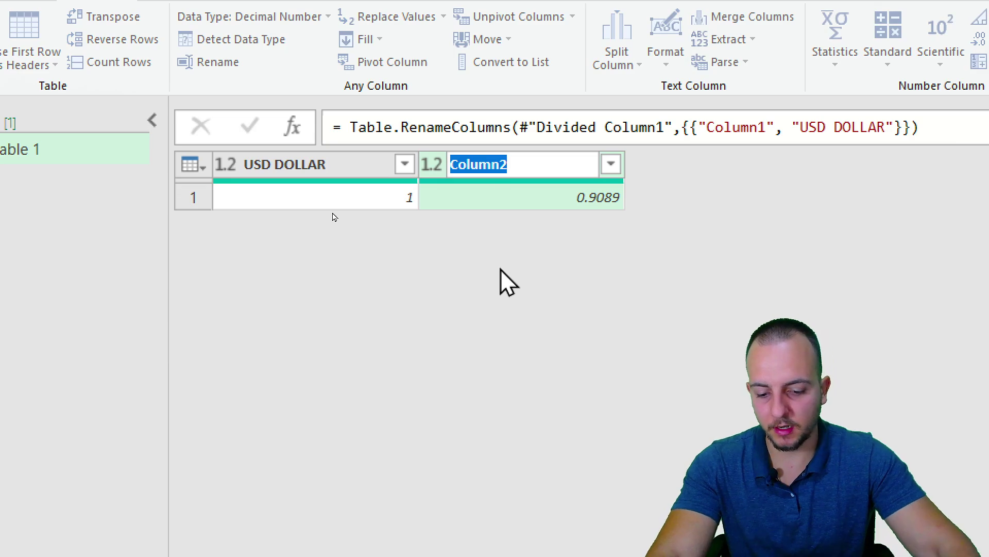
type("EURO")
key("Return")
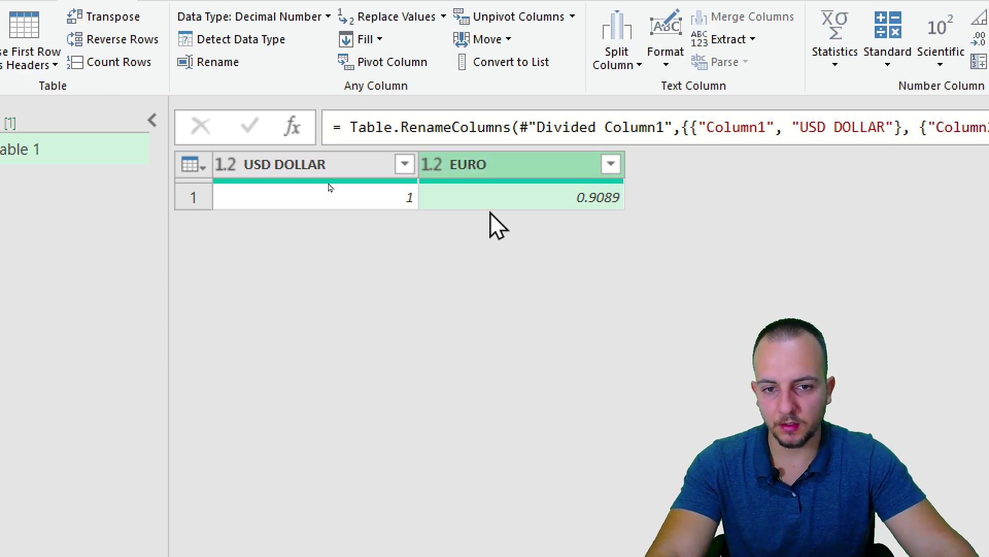
double_click(290, 163)
type("DOLLAR")
key("Return")
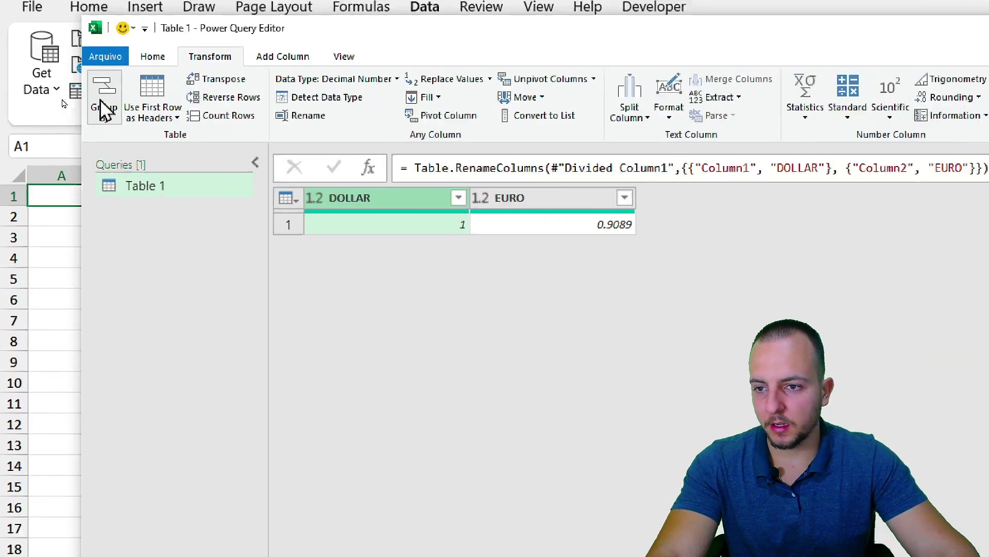
left_click(95, 73)
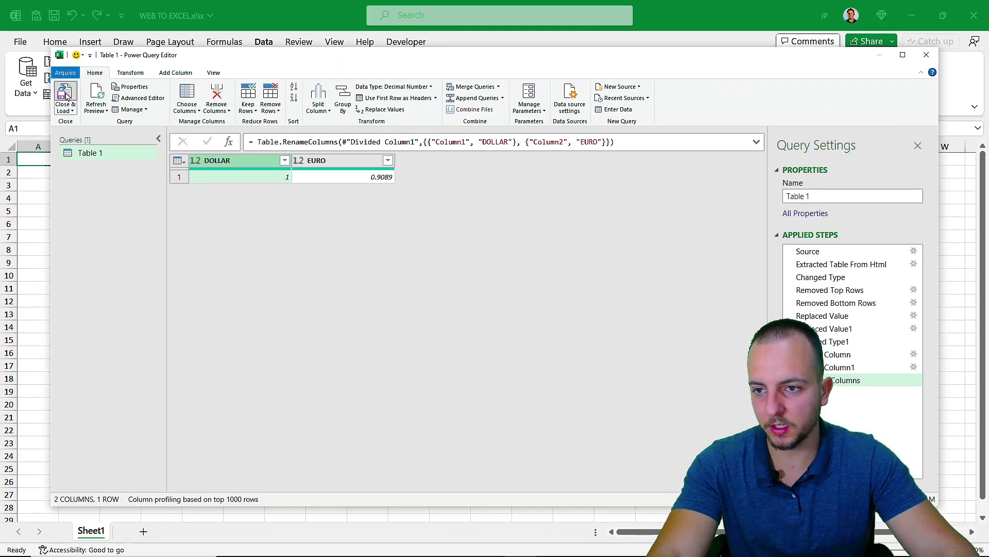
left_click(133, 116)
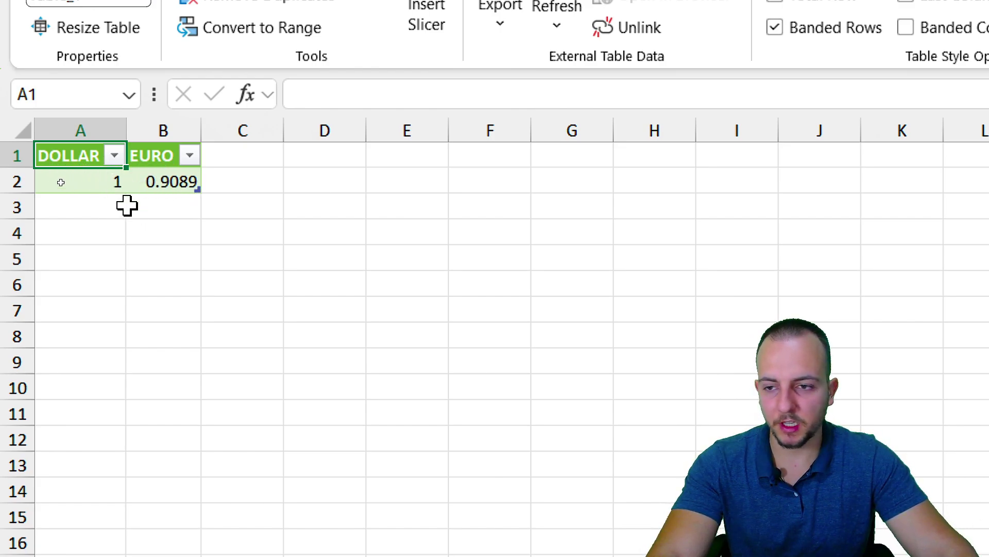
- Center and bold the A1:B2 table and widen columns A and B
left_click_drag(84, 155, 137, 171)
left_click(108, 42)
left_click(503, 157)
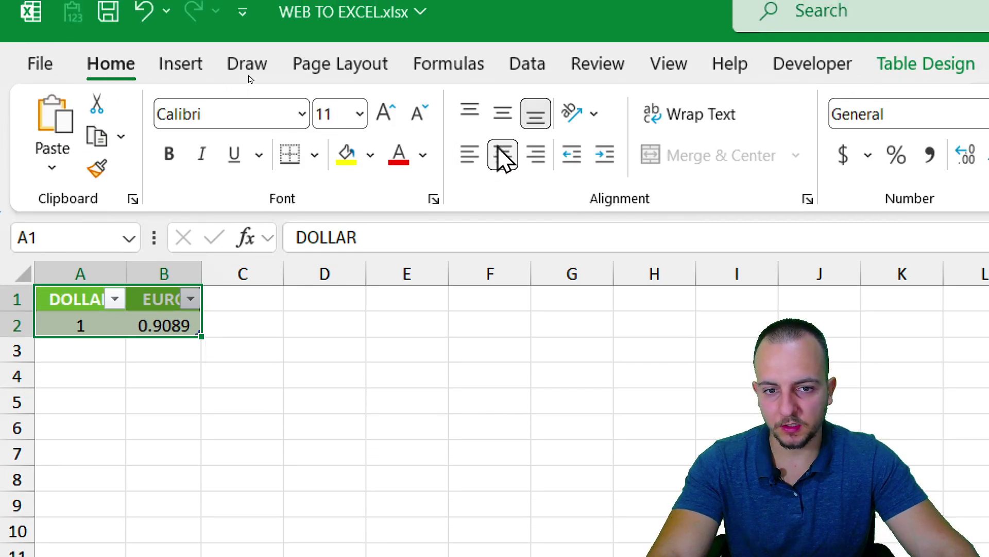
left_click(168, 153)
left_click_drag(93, 272, 161, 280)
left_click(135, 369)
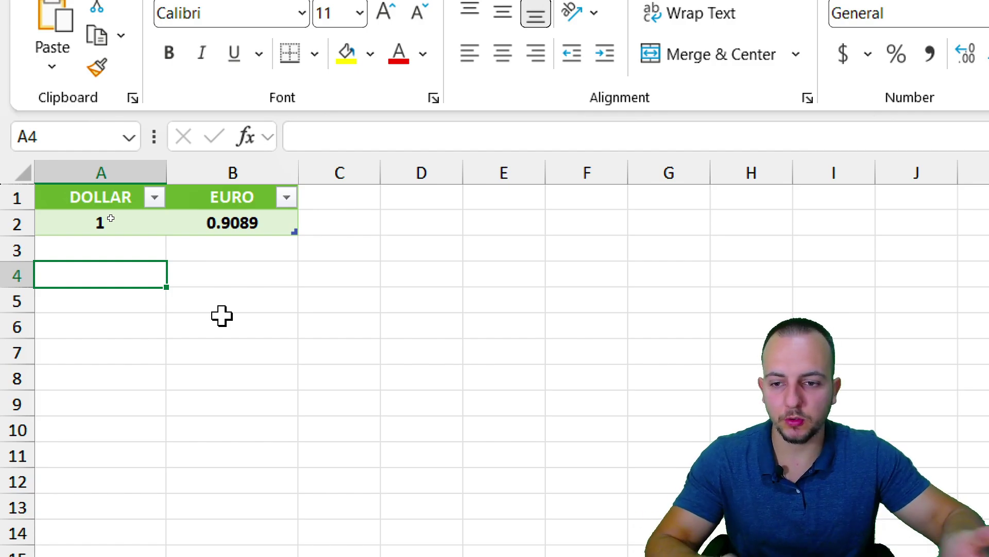
left_click(229, 207)
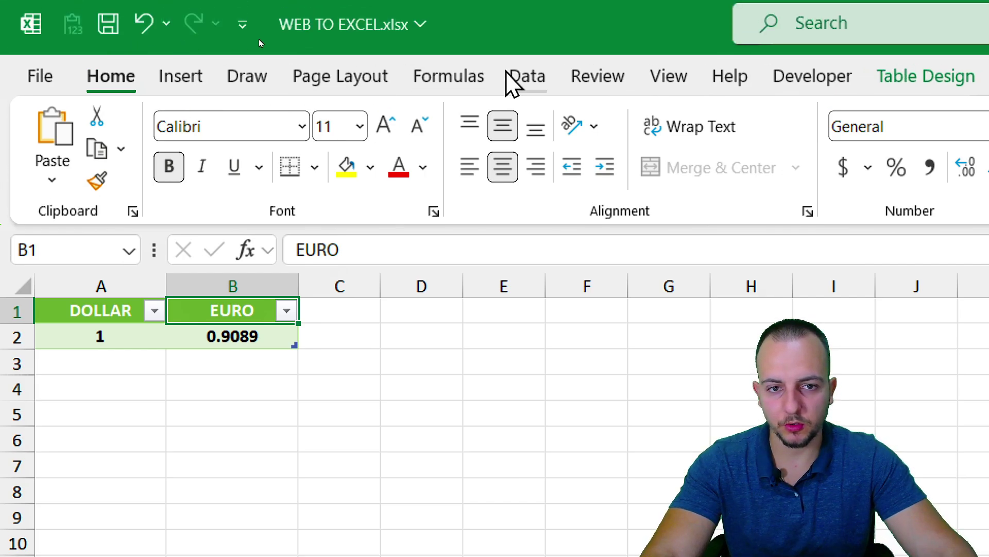
- Refresh the DOLLAR/EURO rate table from the web with Data > Refresh All
left_click(526, 76)
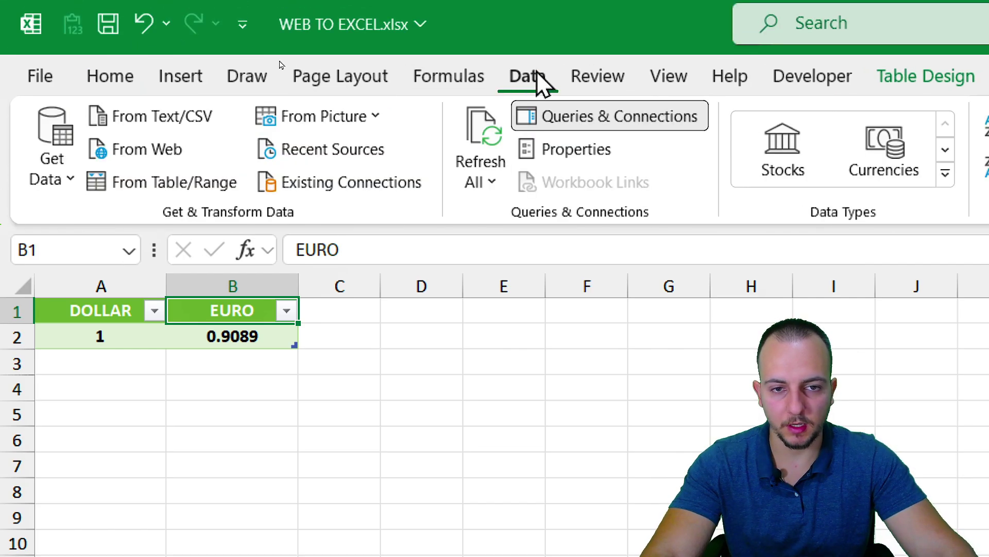
left_click(481, 182)
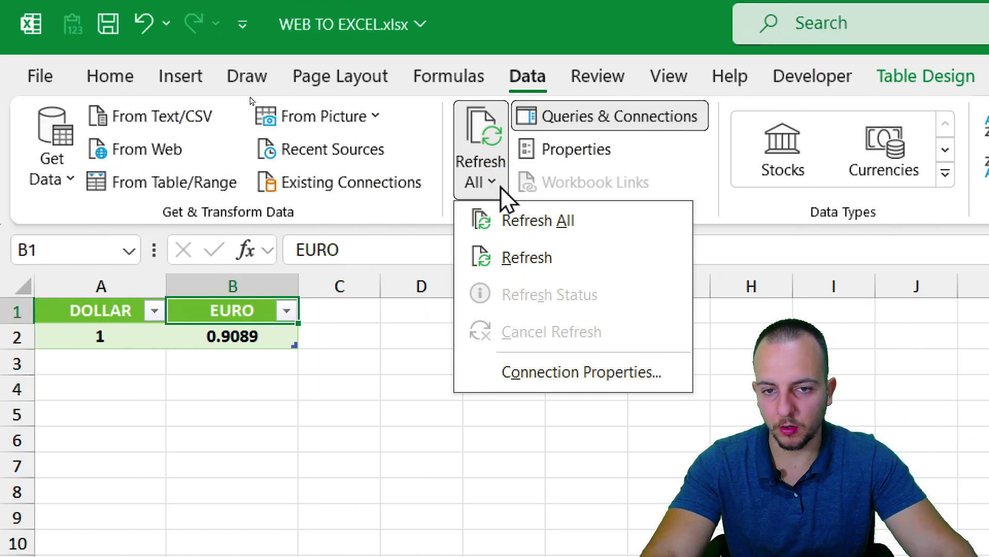
left_click(265, 165)
left_click(486, 135)
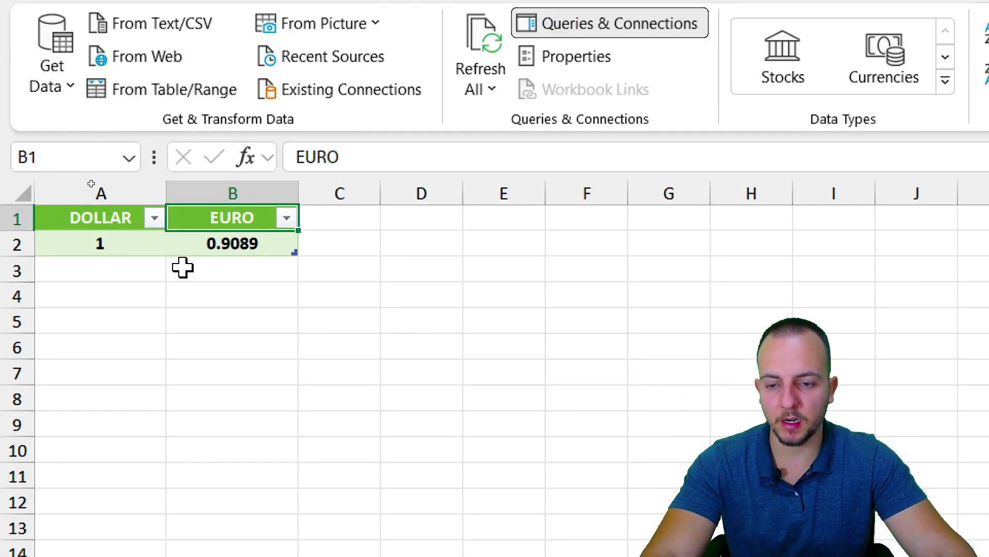
left_click(245, 246)
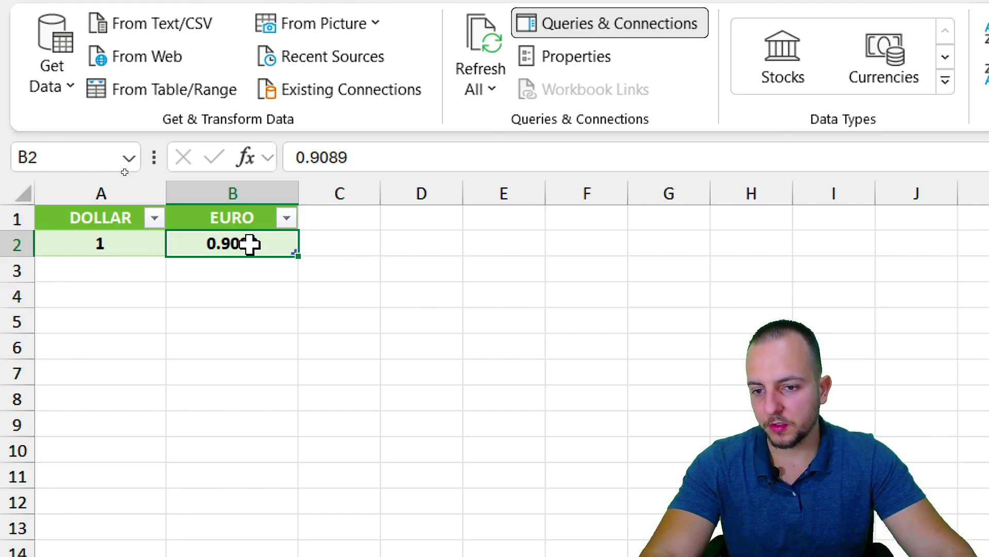
left_click_drag(121, 249, 227, 246)
left_click(232, 320)
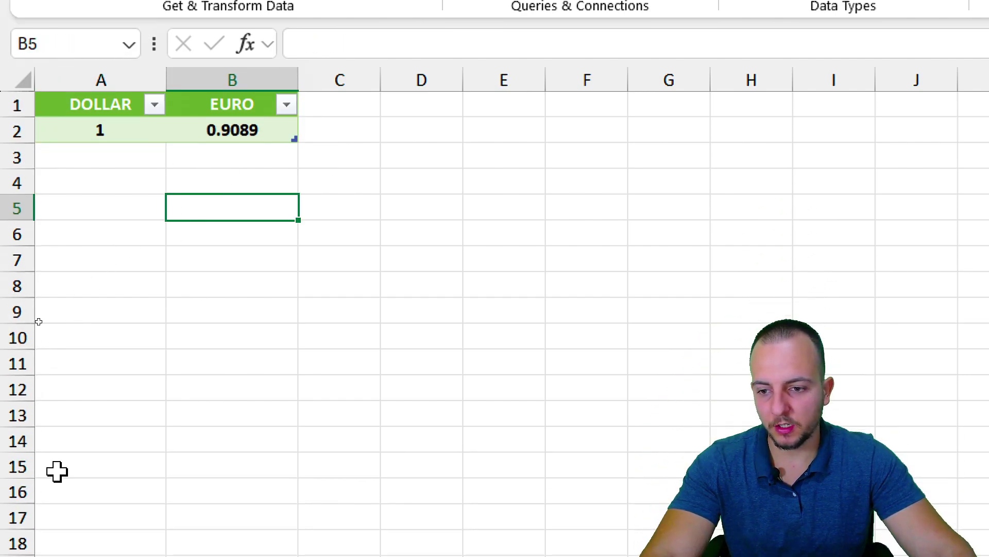
- Enter a Dollar label in B7 with amounts 1, 10, 55 and 123 below it, plus a Euro heading in C7
left_click(229, 264)
type("Dollar")
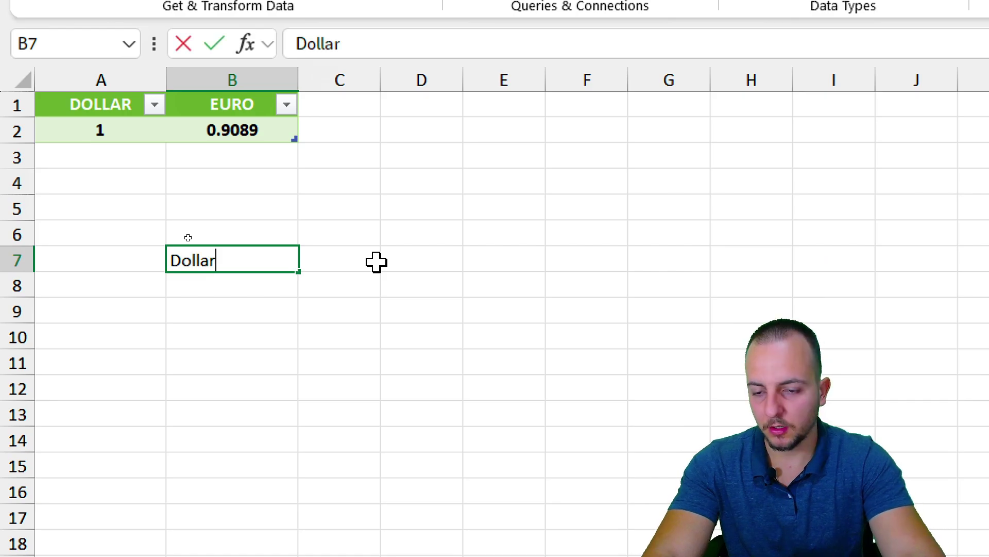
key("Return")
type("1")
key("Return")
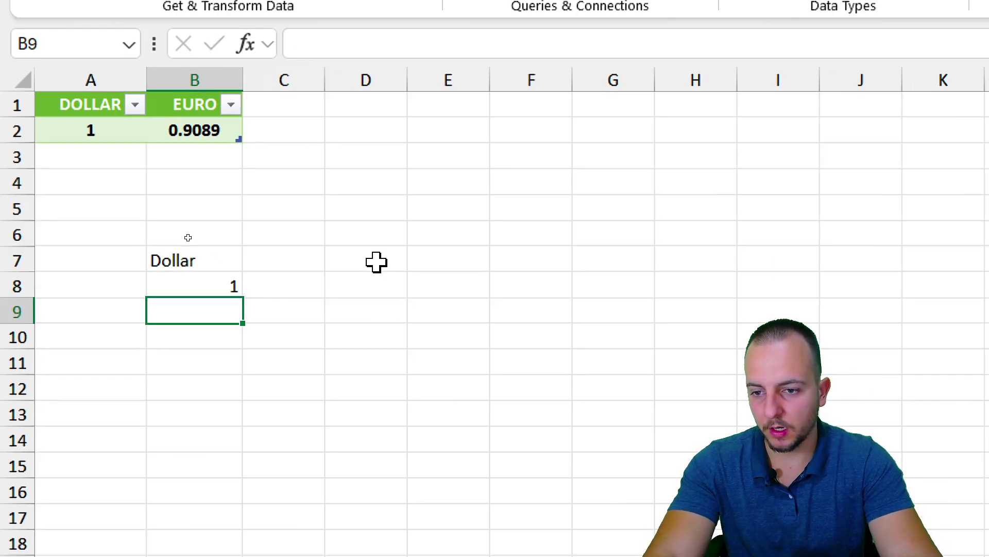
type("10")
key("Return")
type("55")
key("Return")
type("1")
type("23")
key("Return")
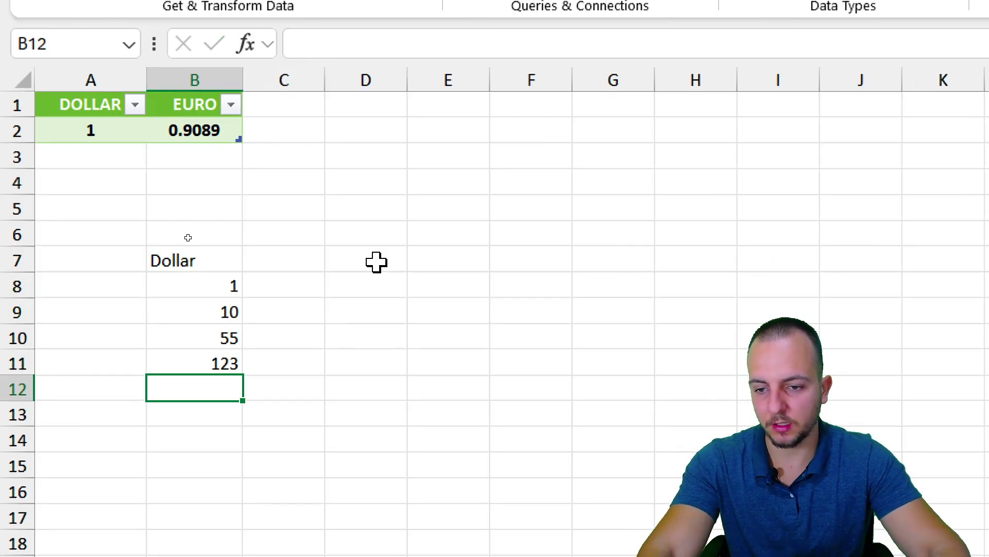
left_click(313, 267)
type("Uero")
key("Return")
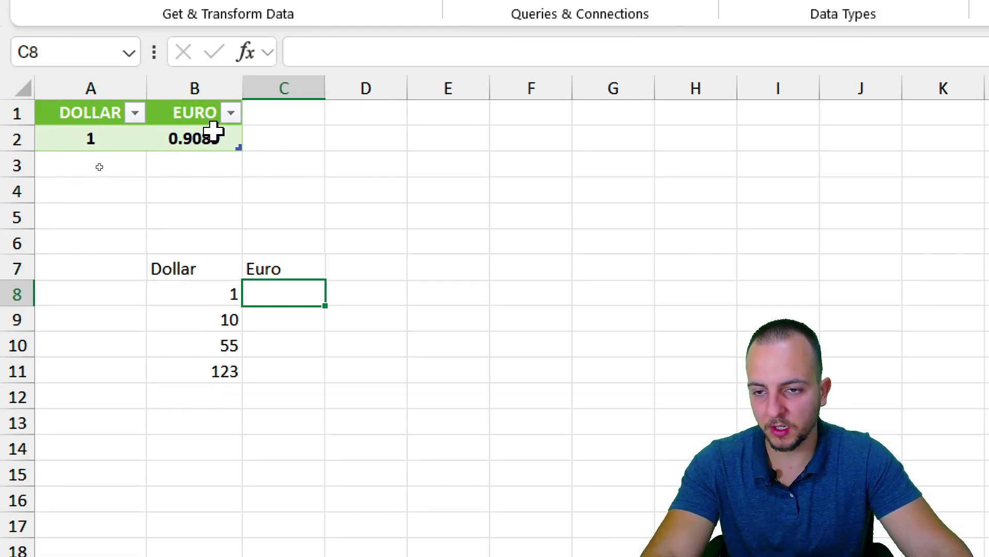
- Apply the orange Medium table style to the rate table
left_click(186, 140)
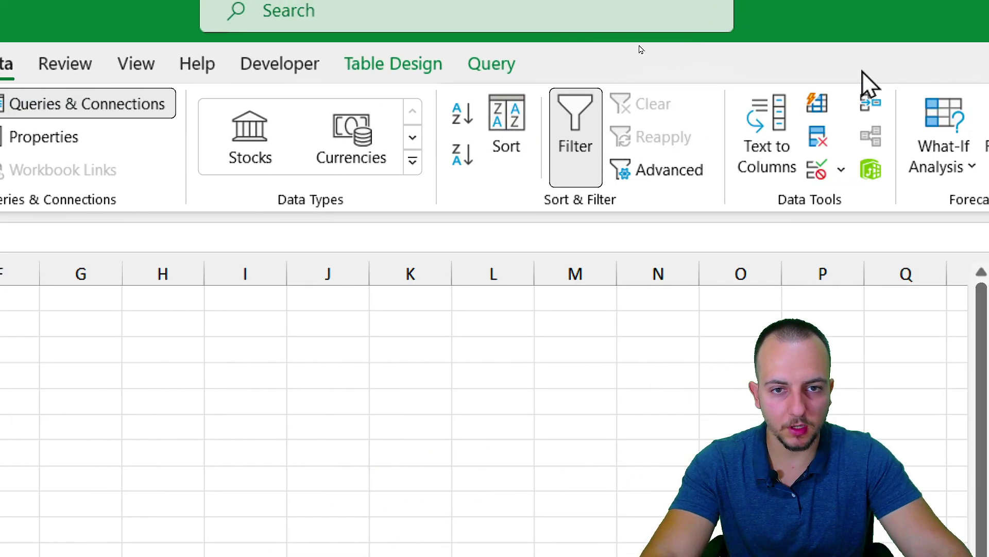
left_click(428, 66)
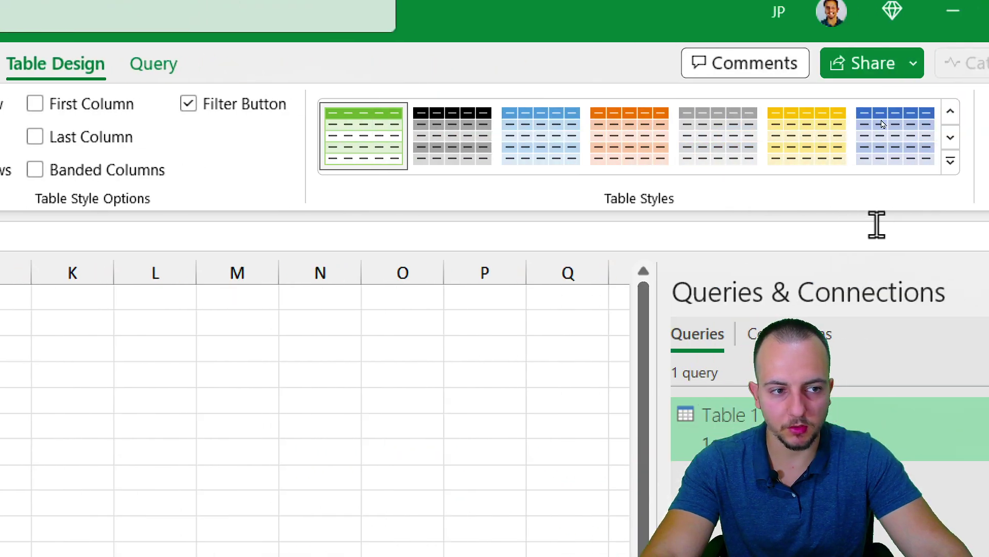
left_click(958, 292)
left_click(832, 162)
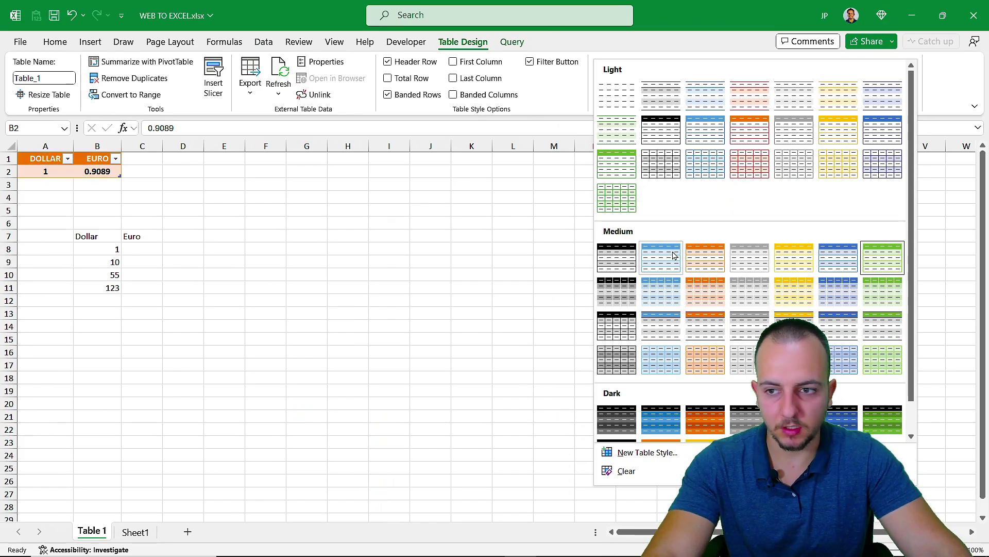
left_click(701, 258)
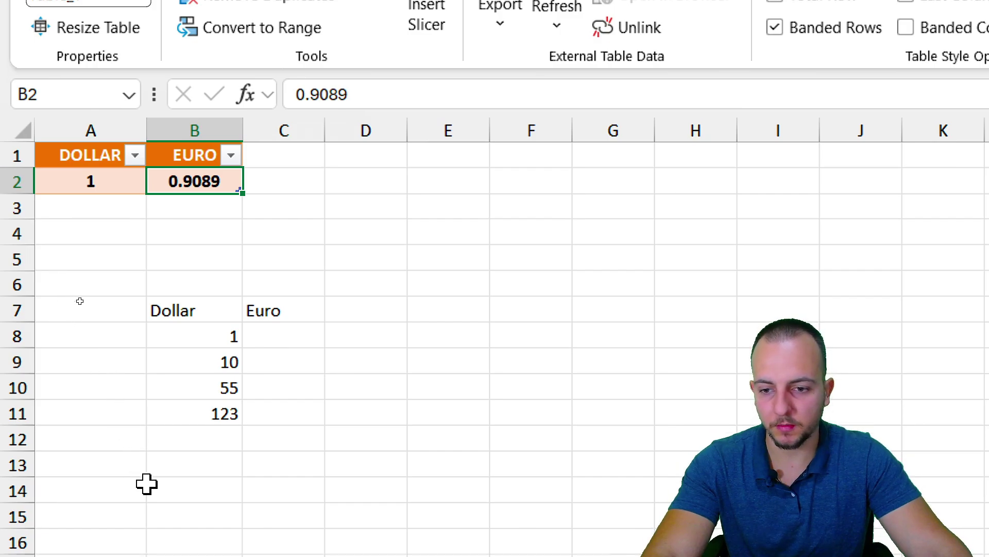
- Enter =B8*Table_1[EURO] in C8 and fill it down to C11 to convert each dollar amount
left_click(291, 343)
left_click_drag(227, 343, 232, 440)
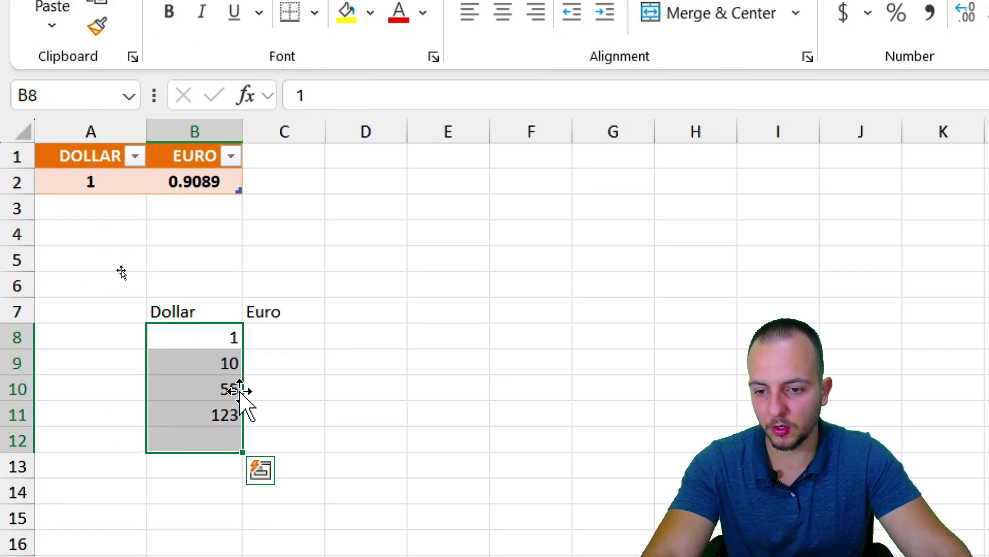
left_click(273, 366)
left_click_drag(273, 367, 273, 440)
left_click(275, 338)
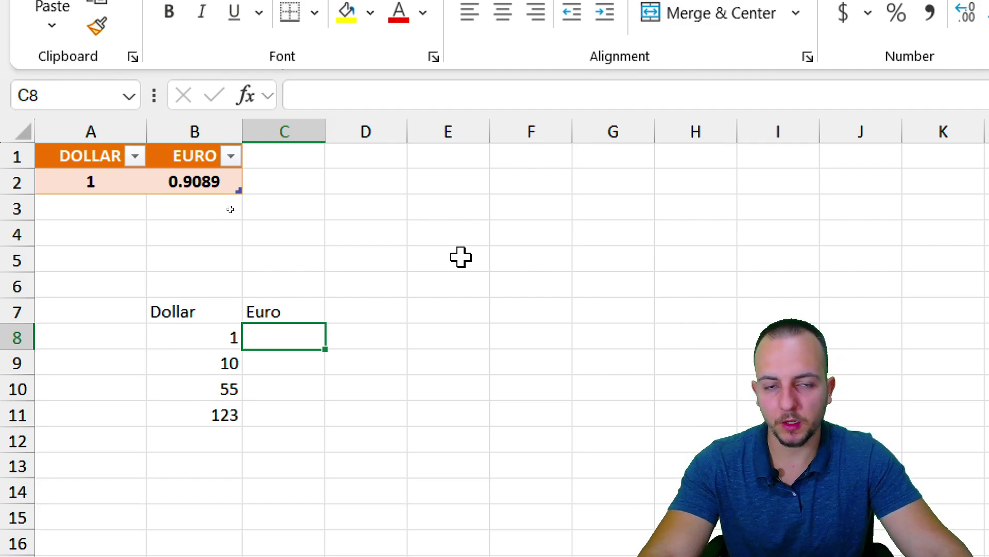
type("=")
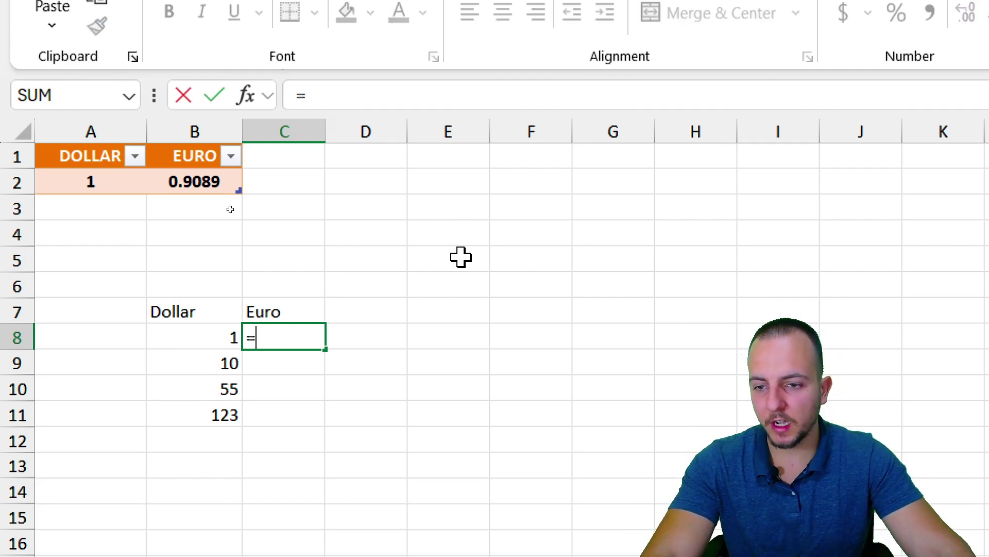
left_click(196, 338)
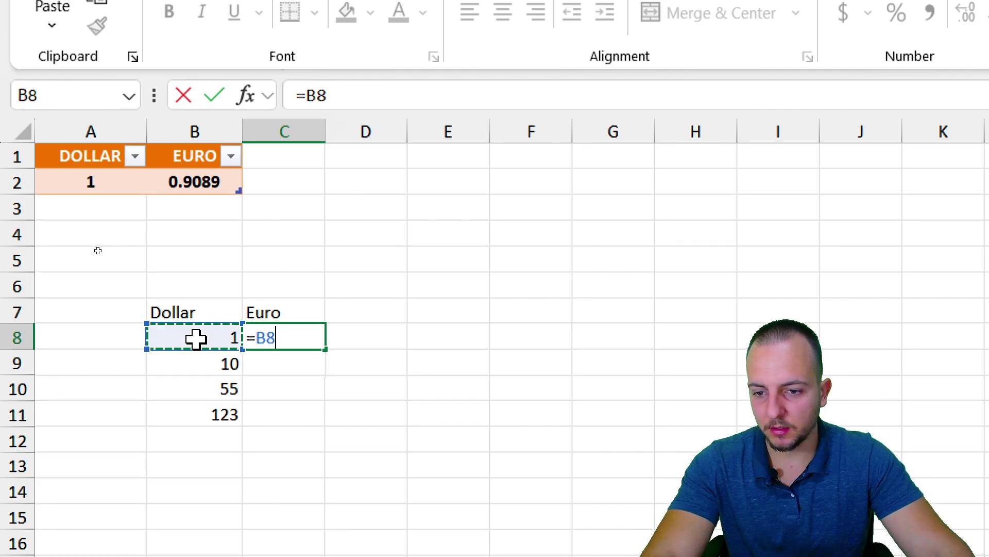
type("*")
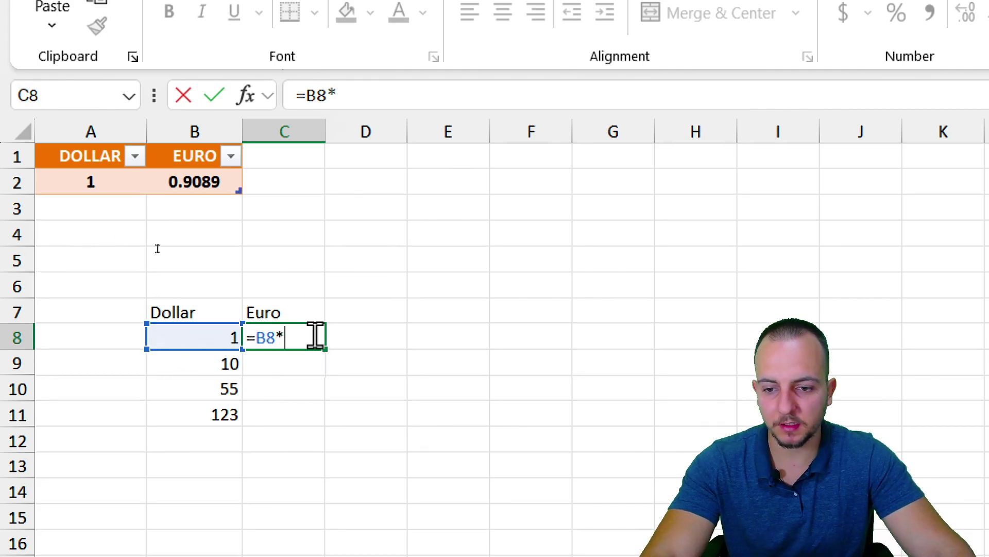
left_click(221, 180)
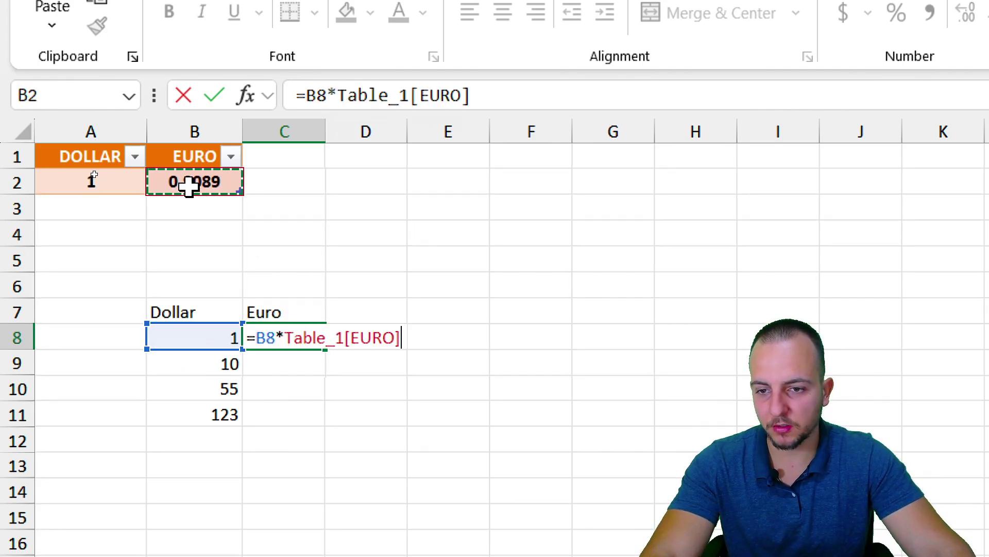
key("Return")
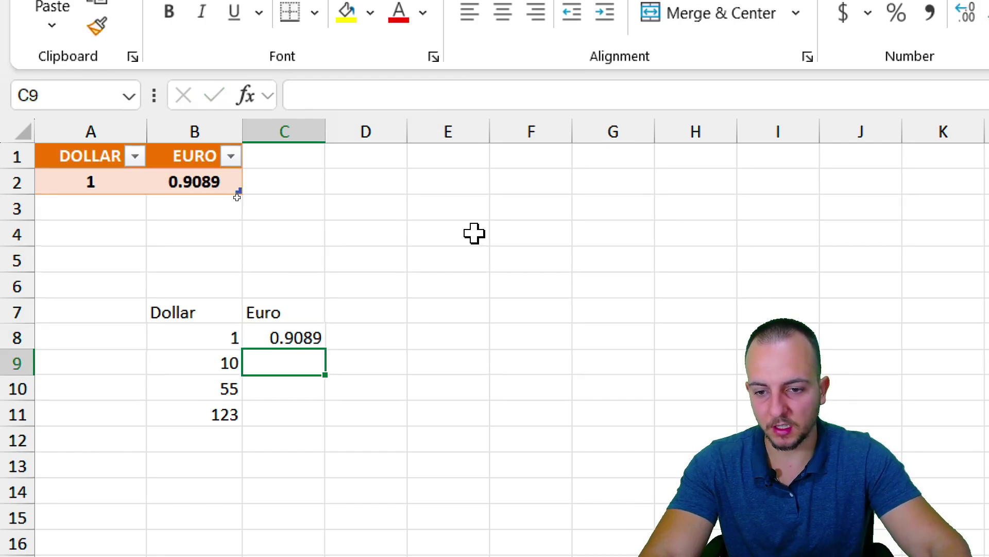
left_click(294, 330)
left_click_drag(328, 347, 311, 419)
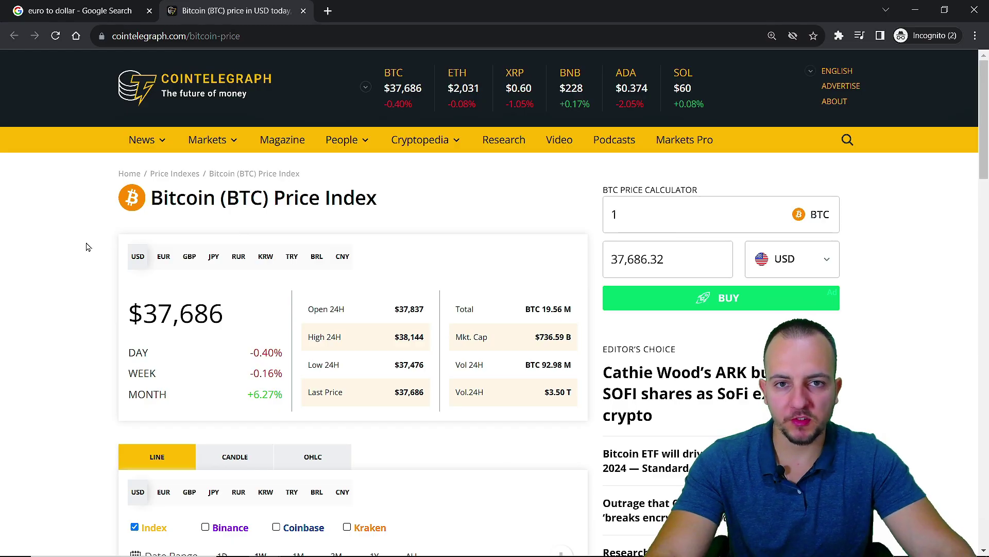
- Copy the Bitcoin price page address, cointelegraph.com/bitcoin-price, from Chrome
triple_click(136, 312)
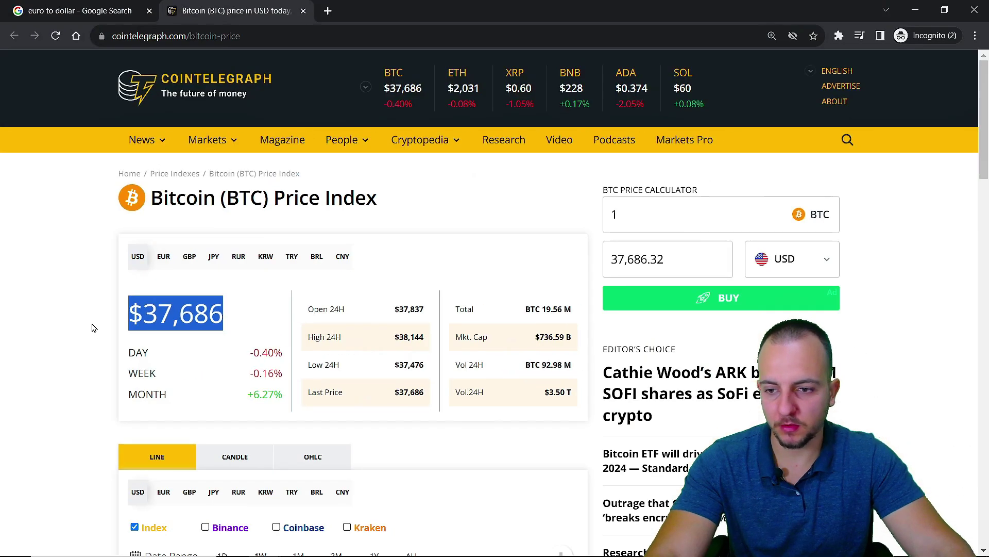
left_click(125, 329)
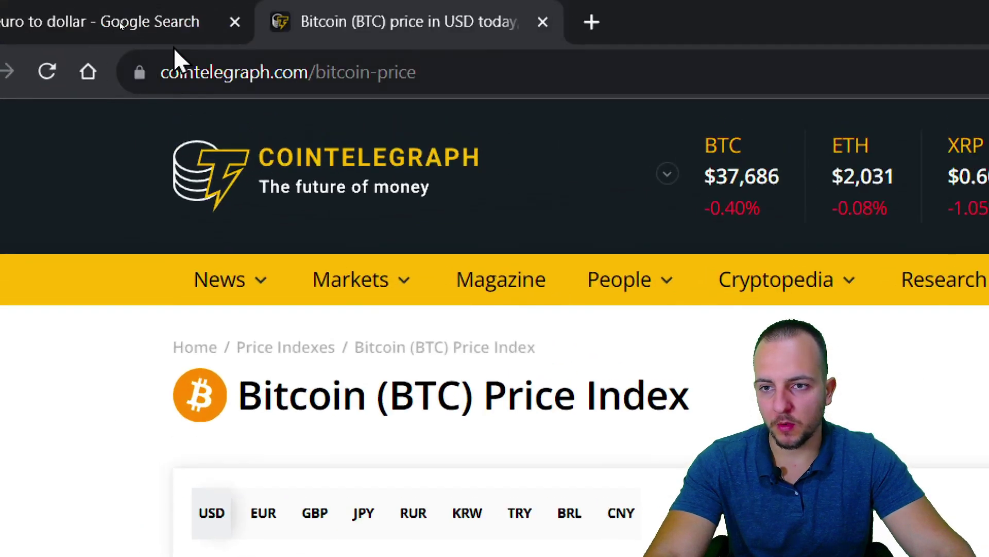
left_click(146, 40)
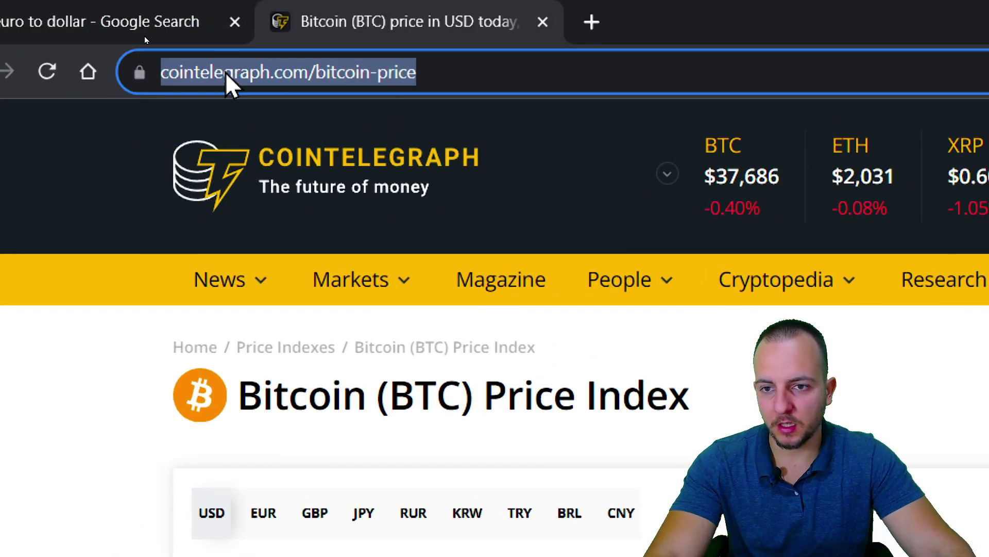
key("ctrl+c")
left_click(59, 470)
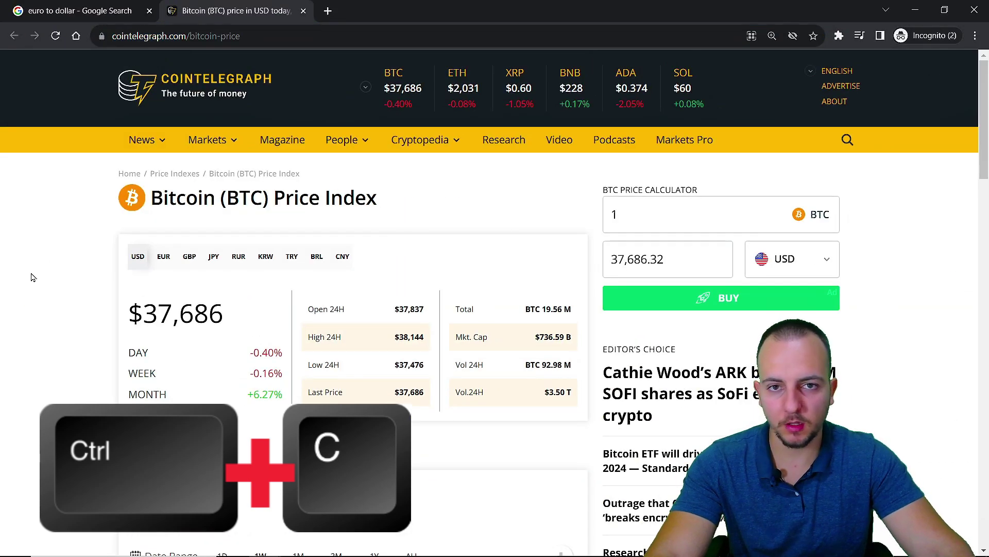
- Import the cointelegraph.com/bitcoin-price page From Web and open its Table 1 in Power Query
key("alt+Tab")
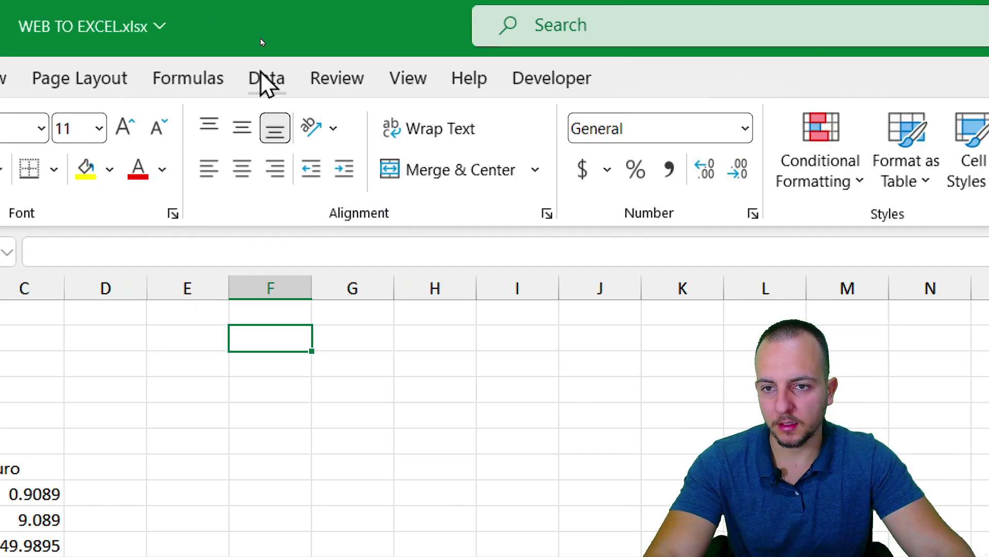
left_click(263, 43)
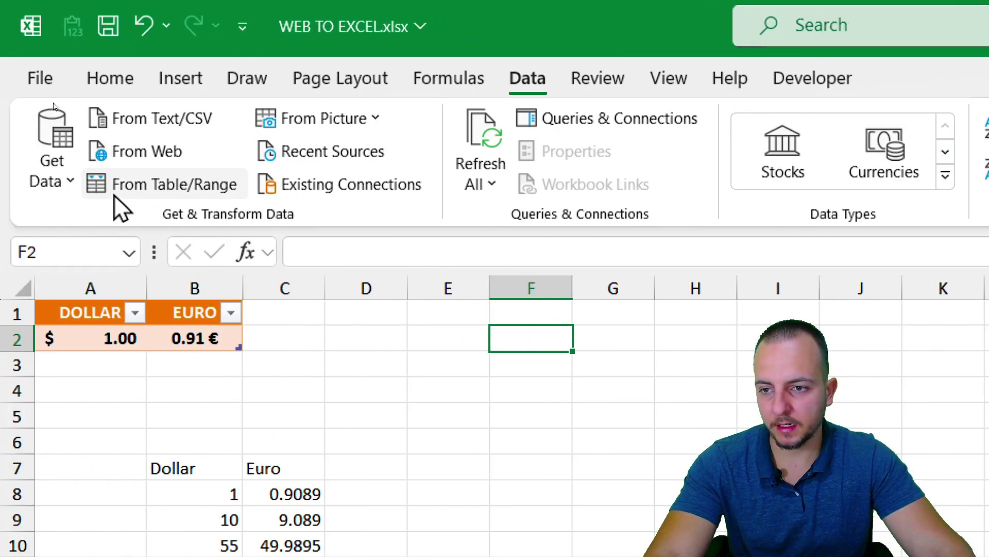
left_click(139, 152)
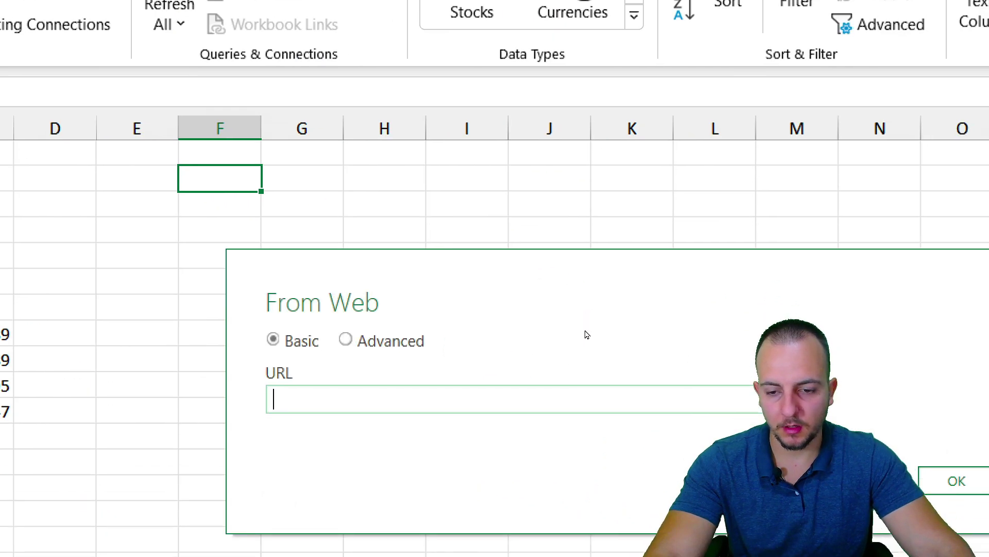
key("ctrl+v")
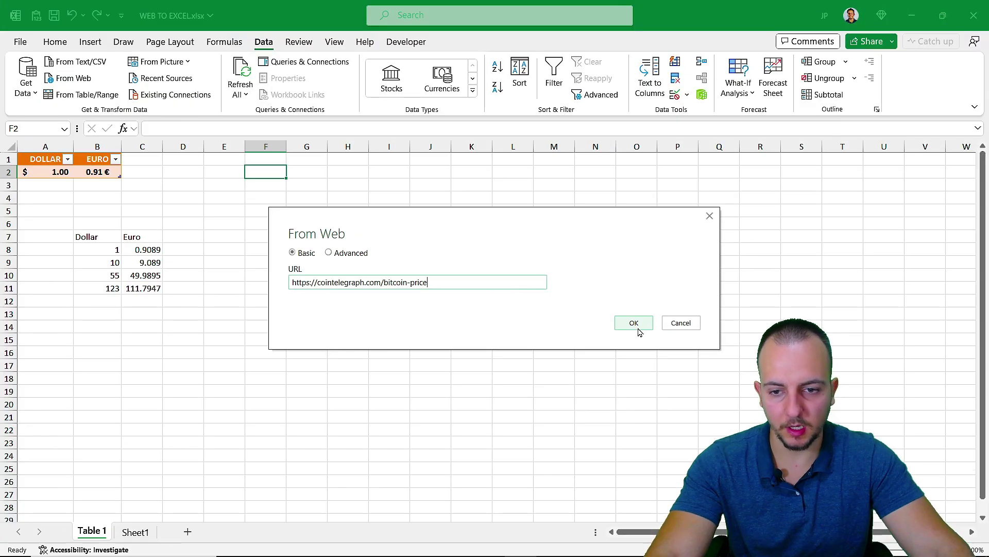
left_click(635, 324)
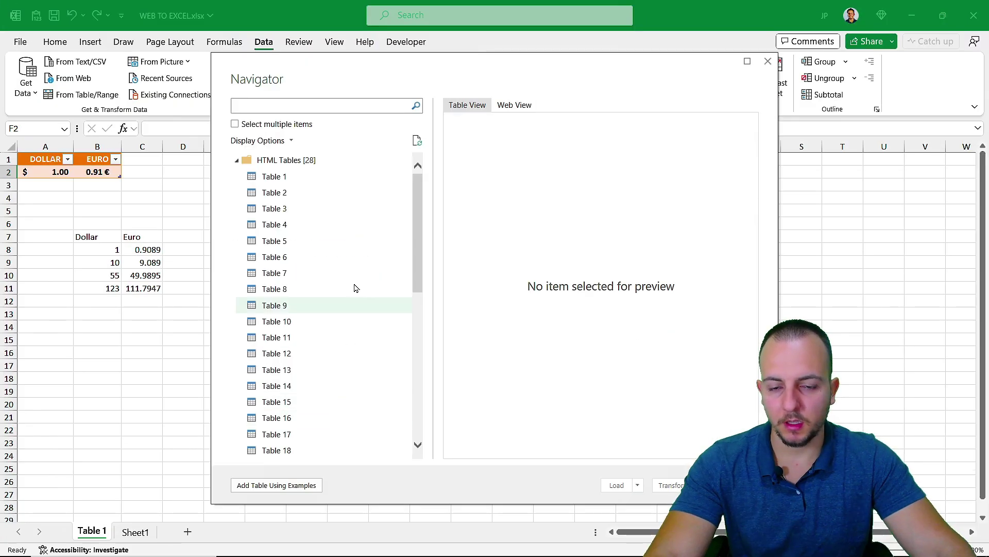
mouse_move(413, 207)
left_mouse_down()
mouse_move(416, 330)
mouse_move(415, 208)
left_mouse_up()
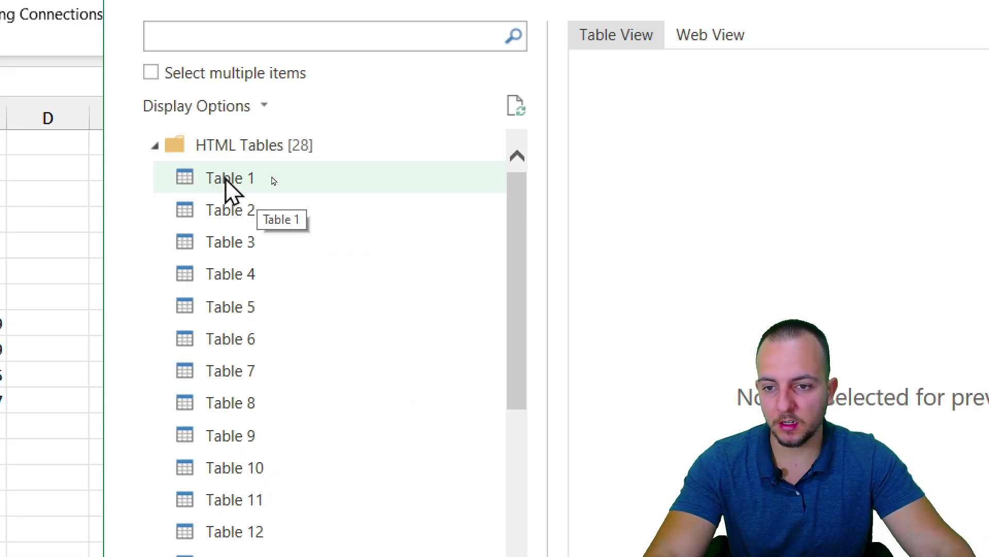
left_click(273, 181)
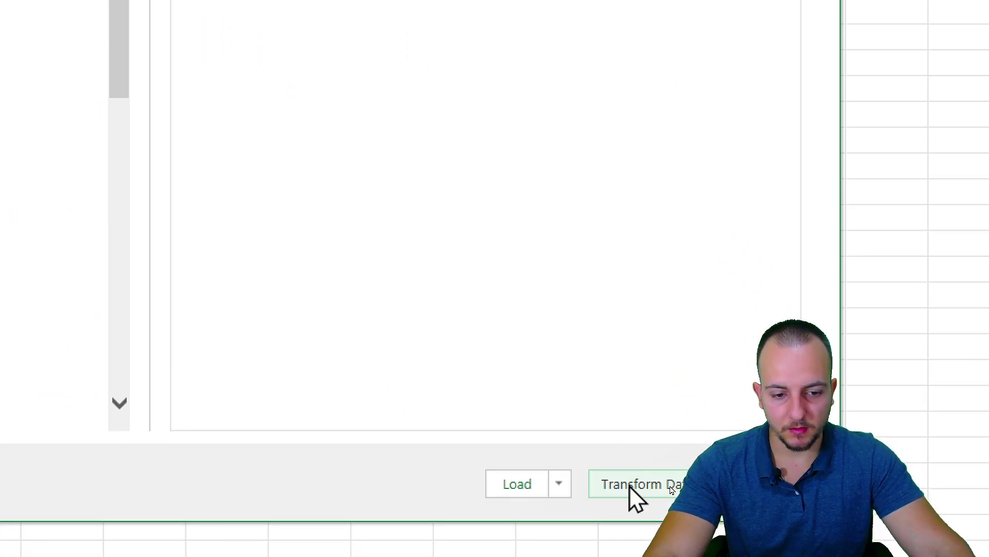
left_click(607, 484)
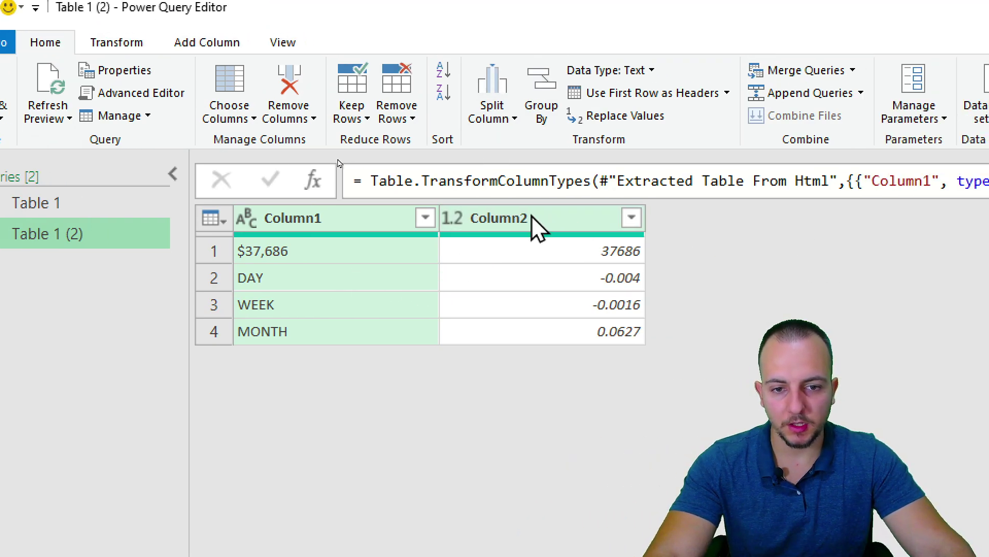
- Remove Column2 and the bottom 3 rows, leaving only the $37,686 price
left_click(650, 147)
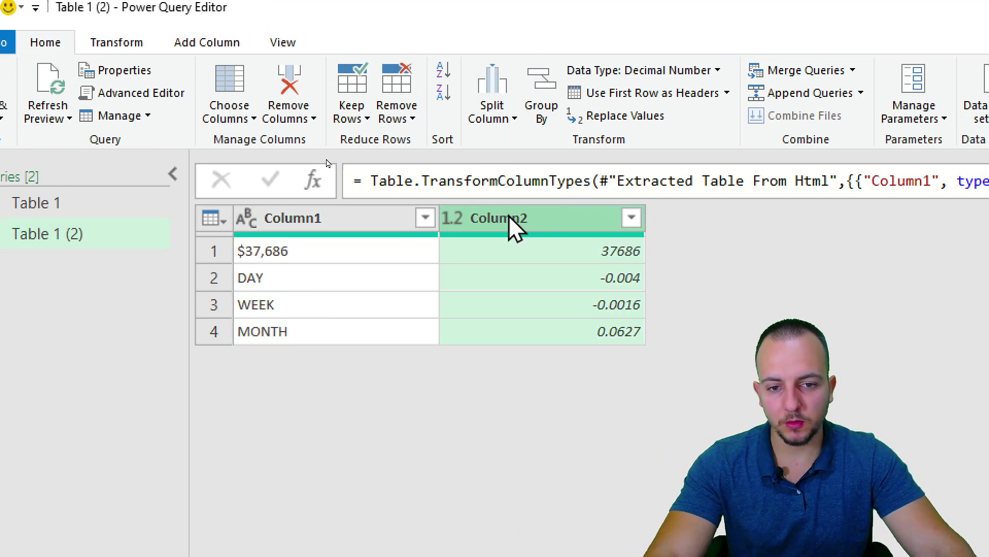
right_click(515, 226)
left_click(442, 244)
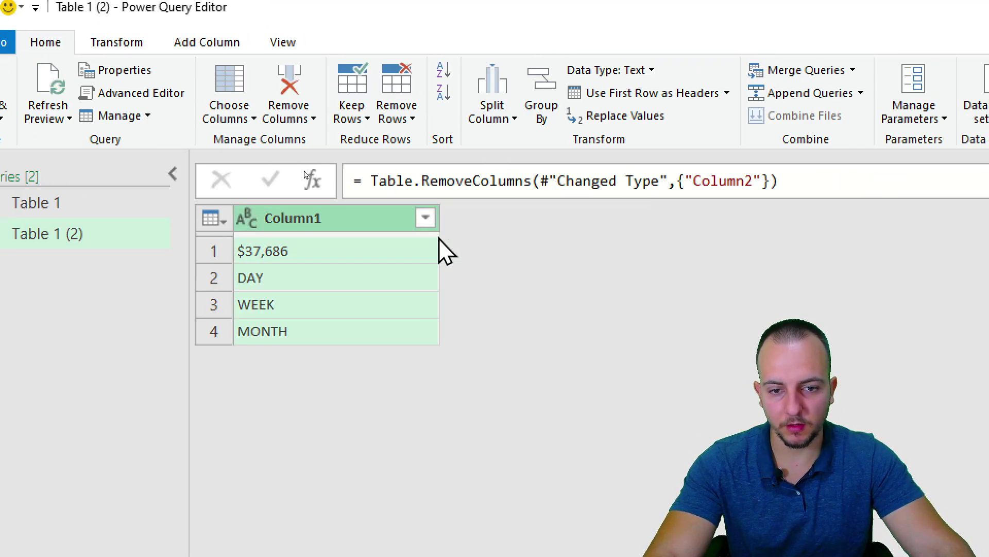
left_click(226, 281)
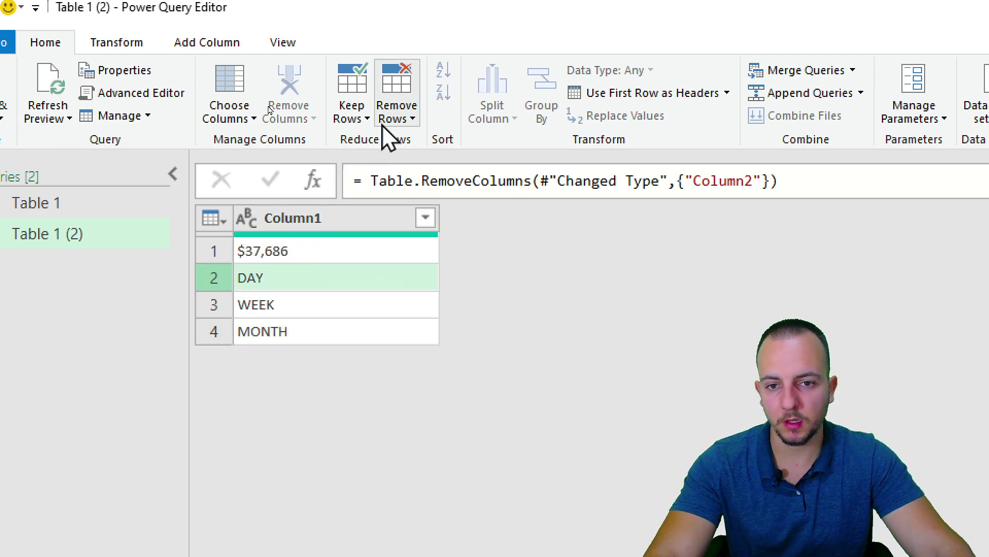
left_click(395, 109)
left_click(456, 161)
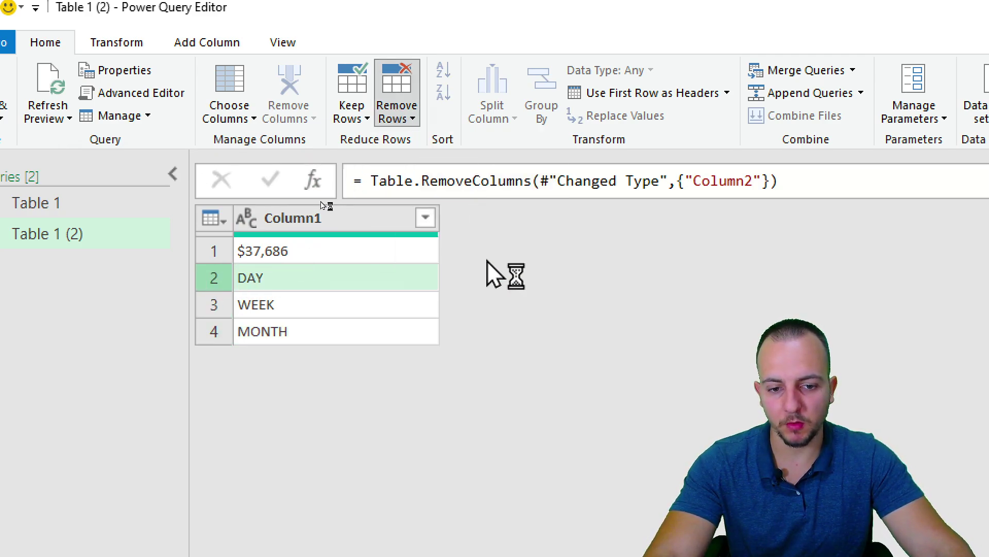
type("2")
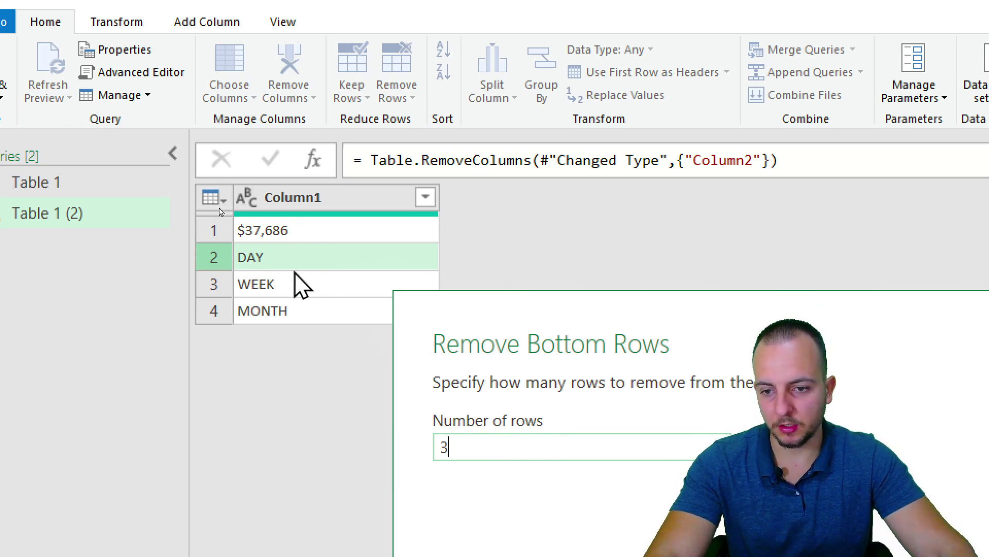
key("Return")
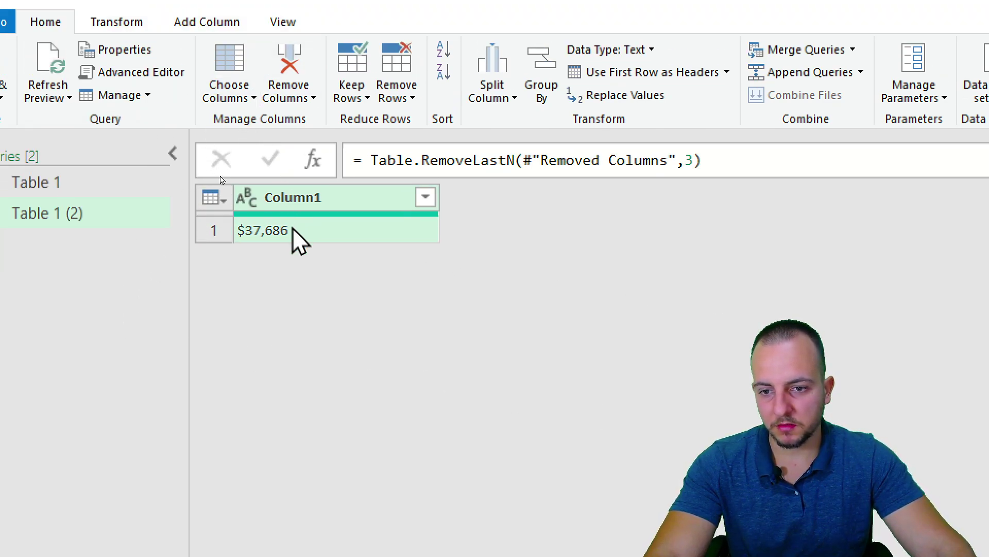
- Rename the Column1 header to BTC TO DOLLAR
double_click(307, 198)
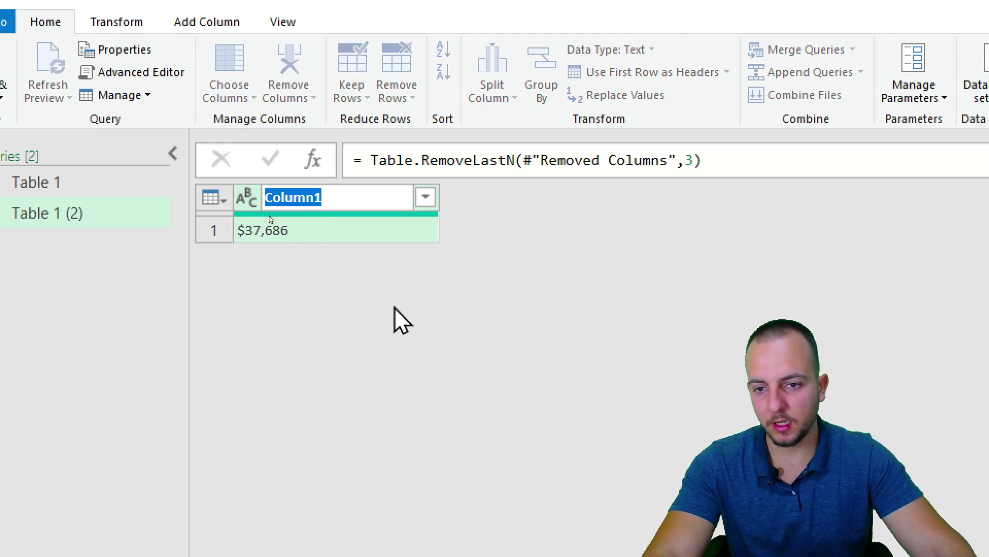
type("BTC TO DOLLAR")
key("Return")
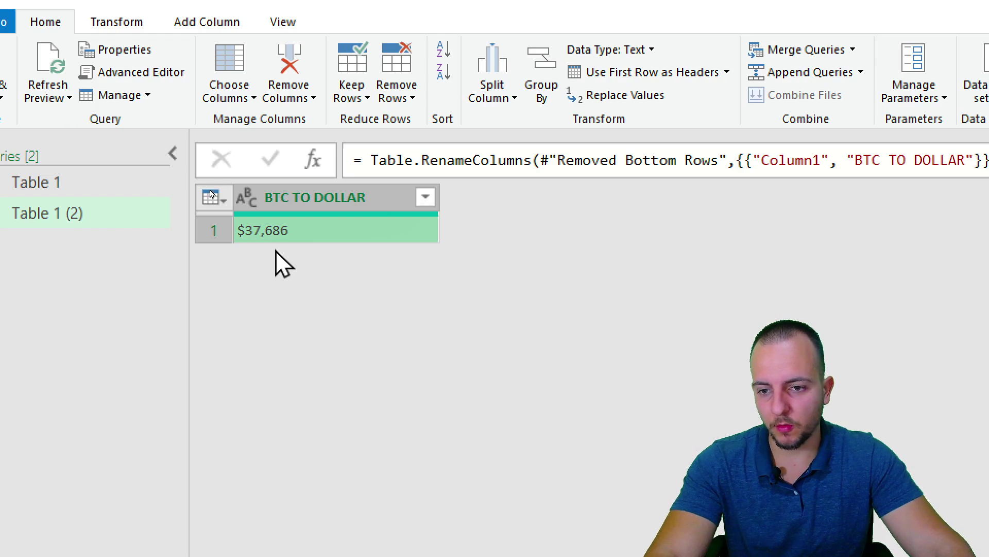
left_click_drag(238, 246, 273, 333)
left_click_drag(344, 299, 305, 381)
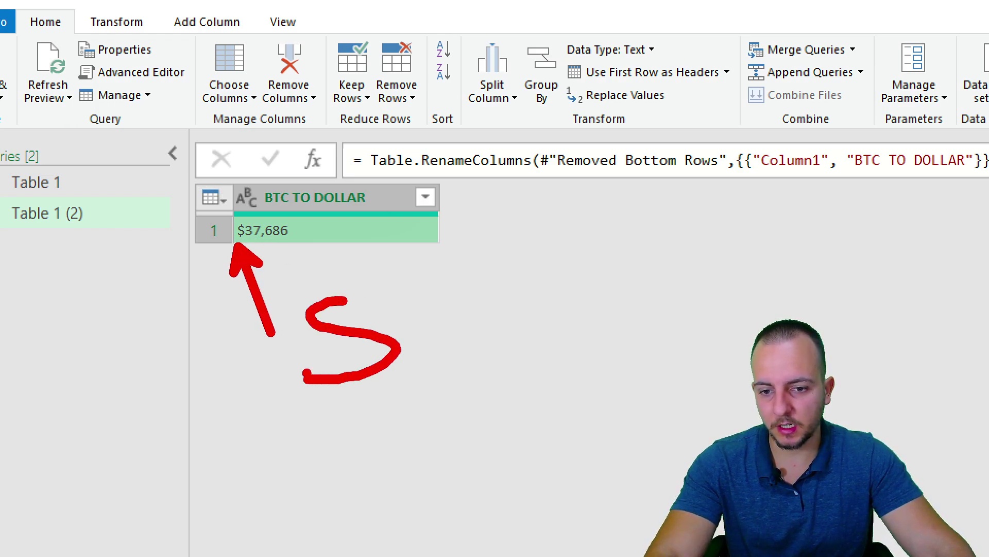
left_click_drag(332, 273, 349, 397)
left_click(347, 409)
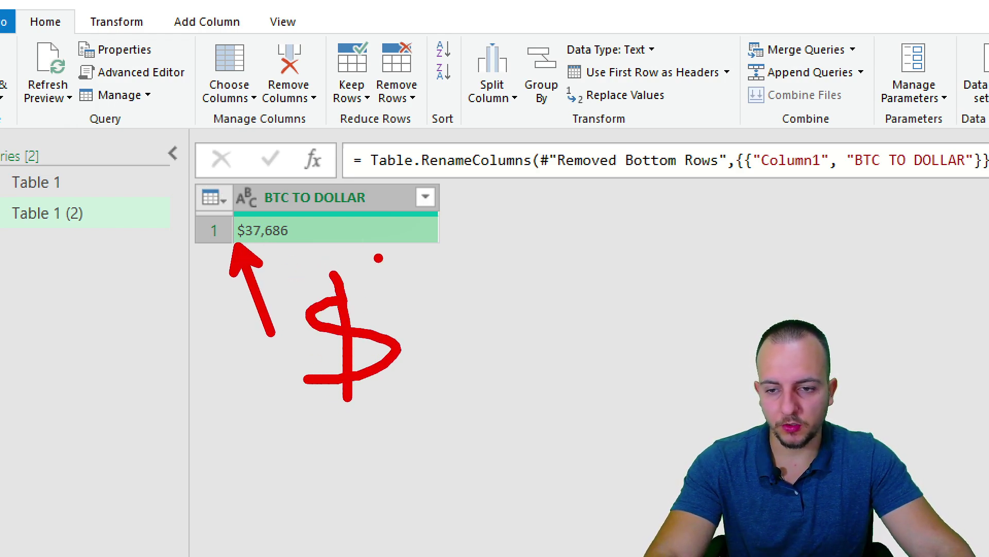
key("Escape")
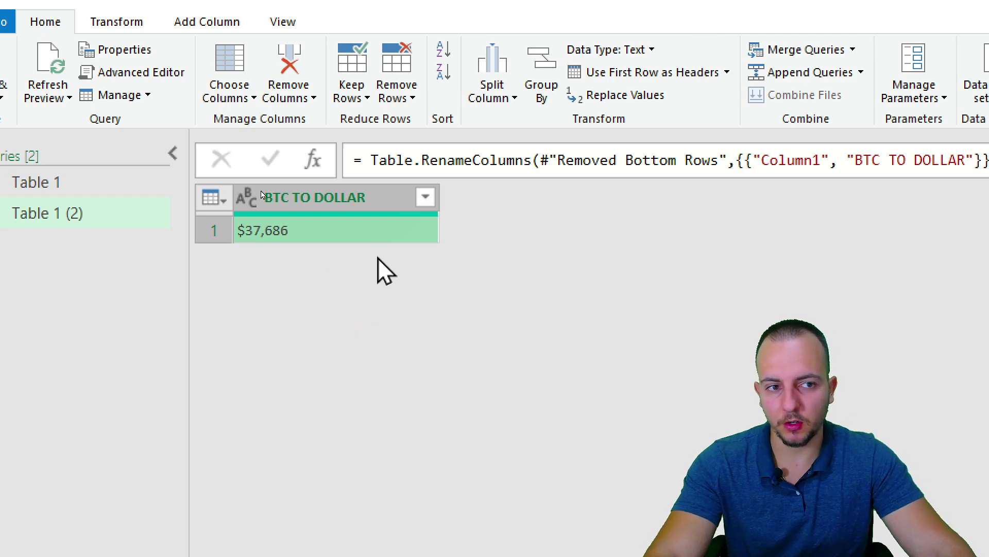
- Replace the "$" sign in the BTC TO DOLLAR column with nothing
left_click(625, 96)
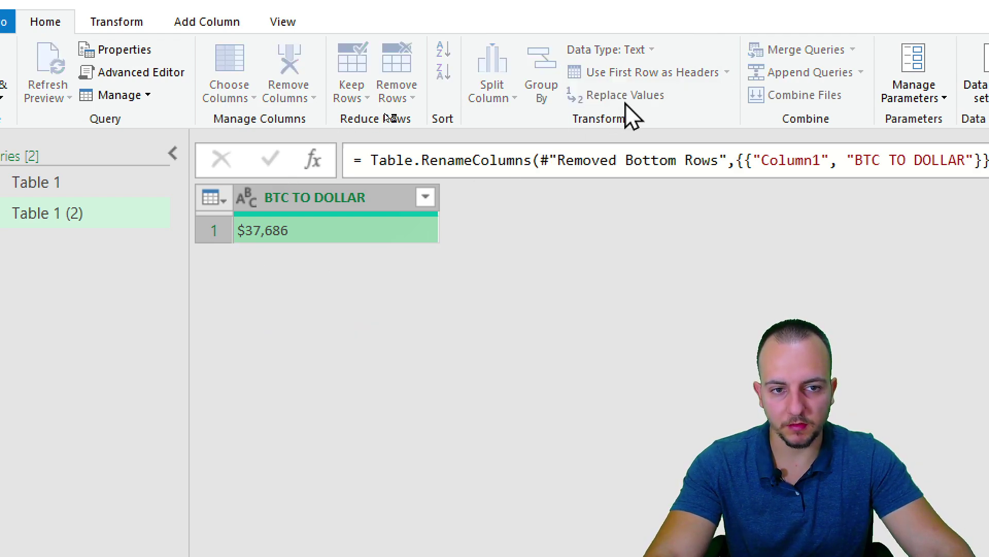
left_click_drag(448, 397, 526, 399)
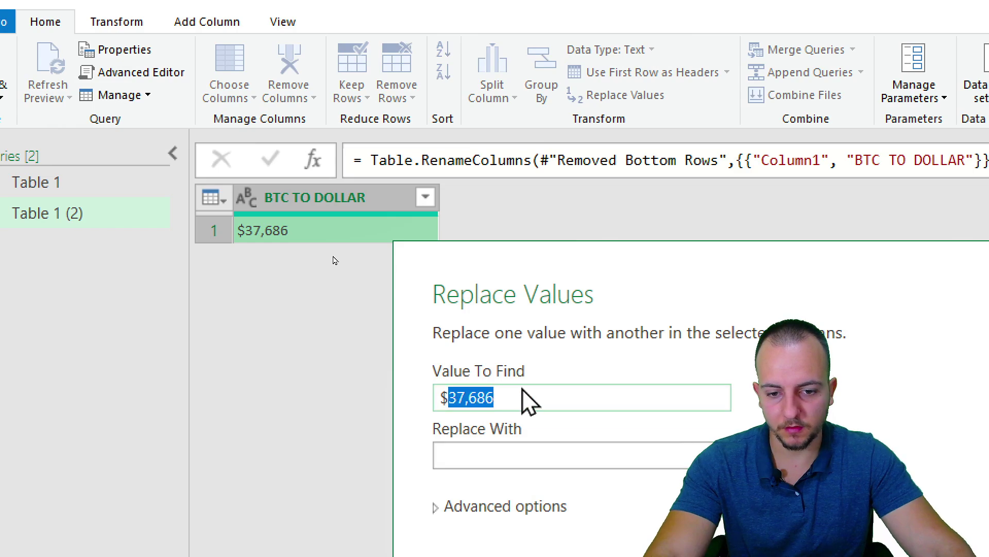
key("BackSpace")
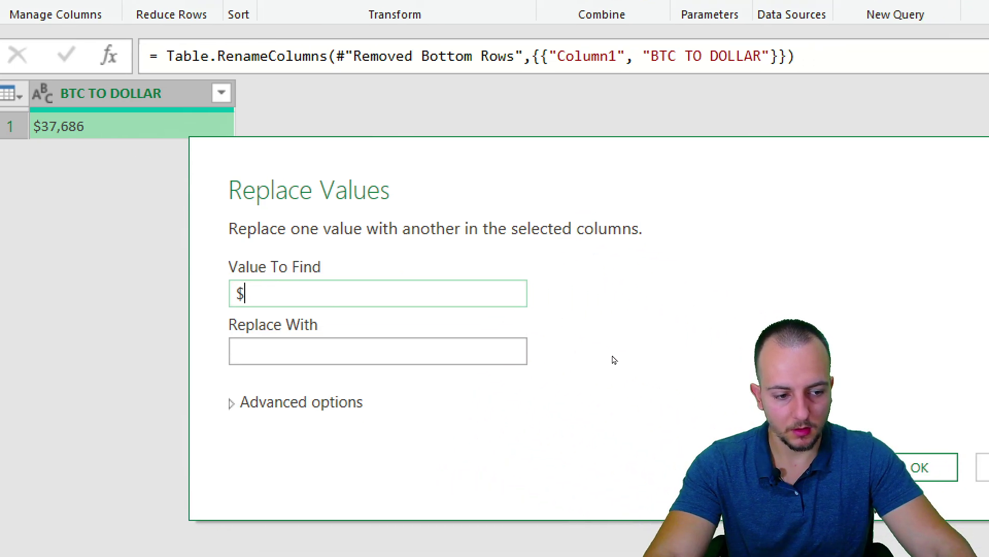
key("Return")
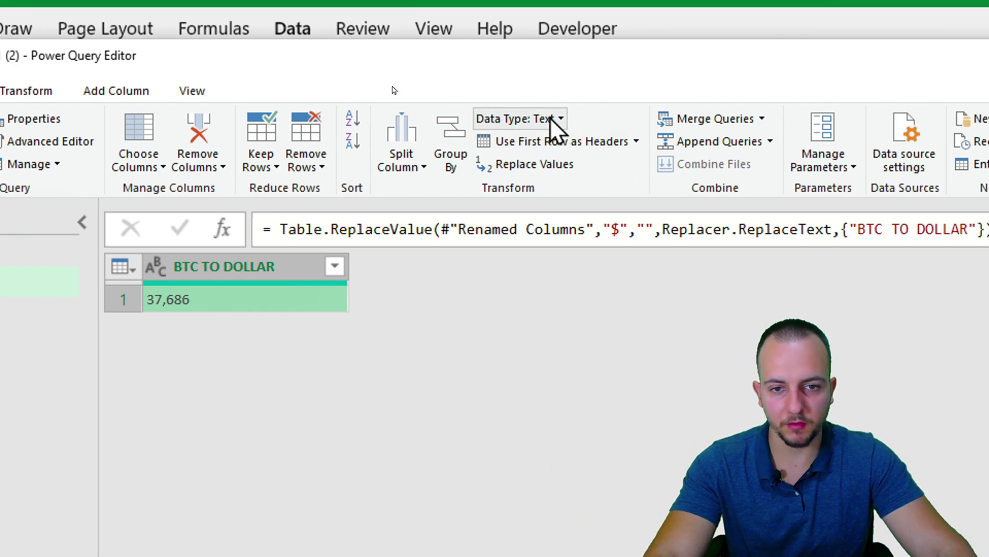
- Set the BTC TO DOLLAR column's data type to Decimal Number
left_click(552, 120)
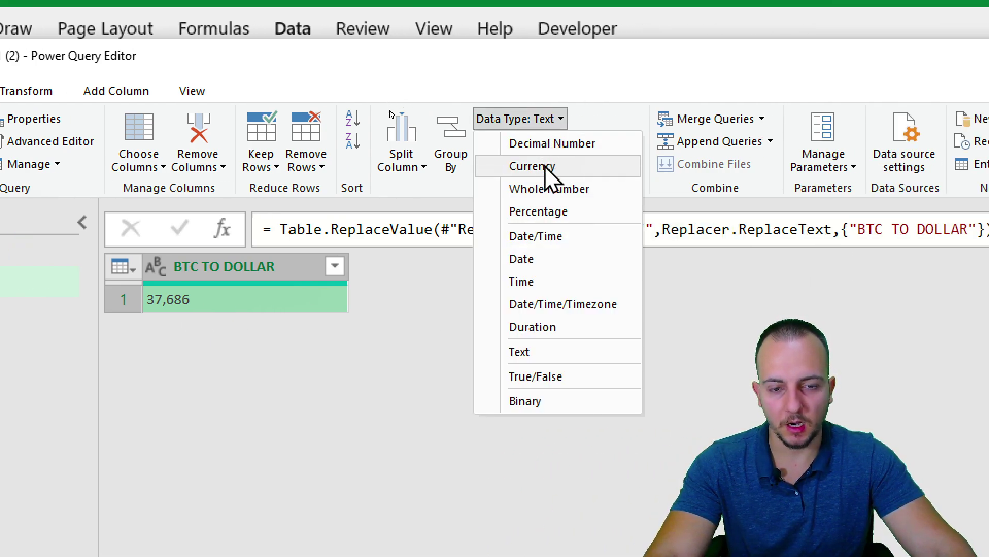
left_click(581, 150)
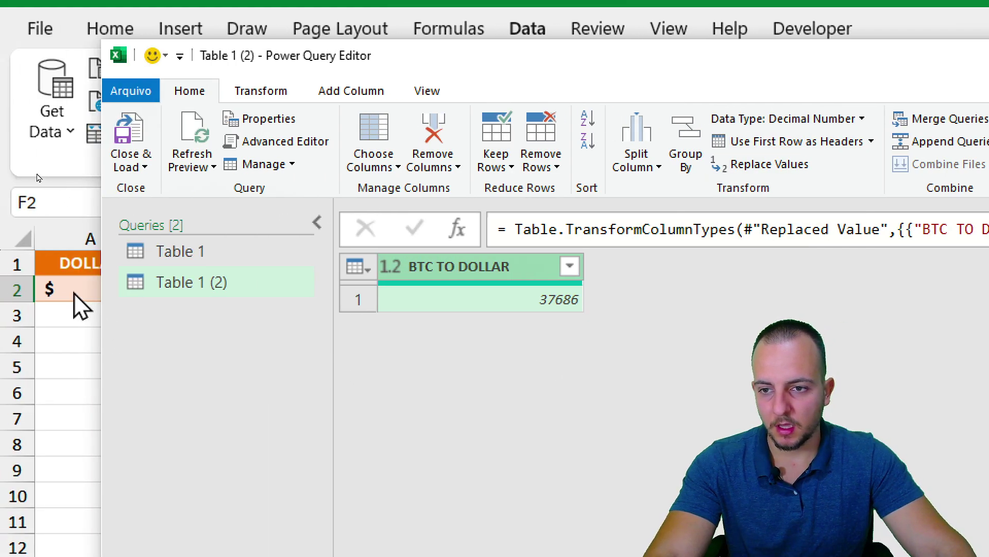
left_click_drag(95, 320, 525, 363)
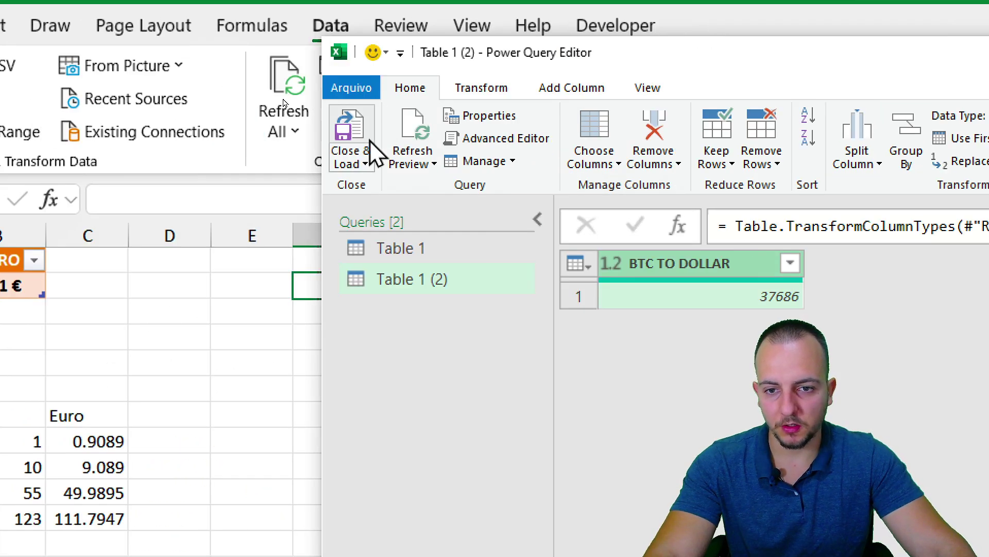
- Load the query as a table onto the existing worksheet at cell E1
left_click(365, 164)
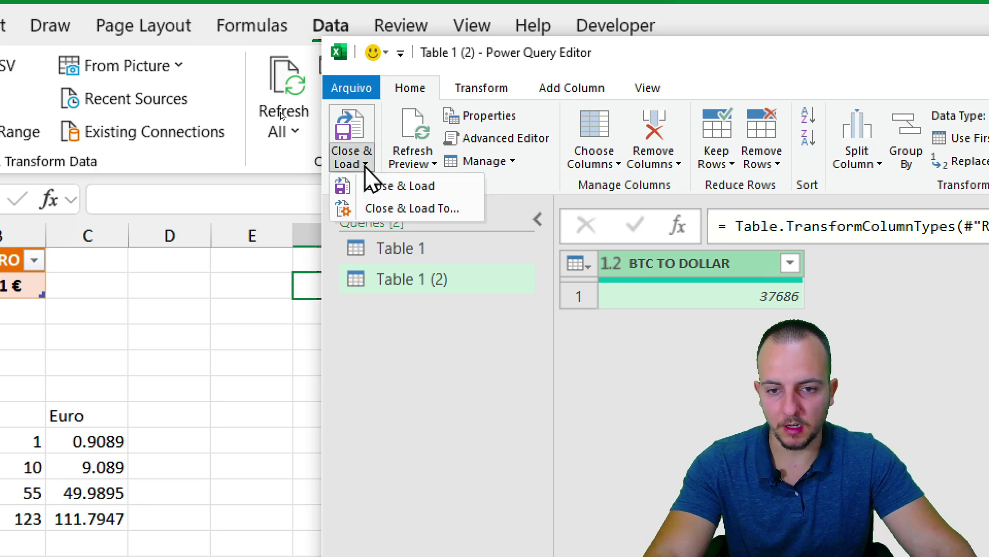
left_click(416, 208)
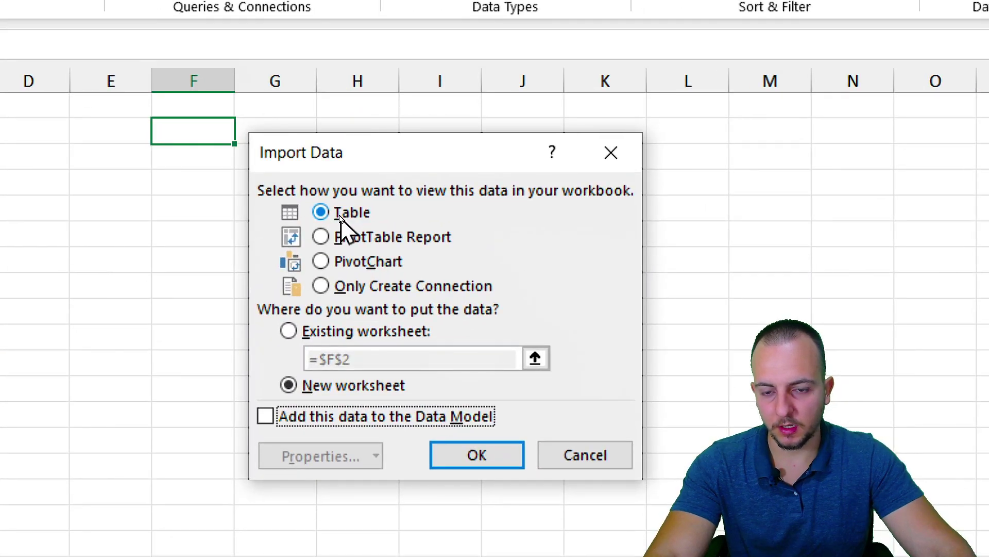
left_click(343, 215)
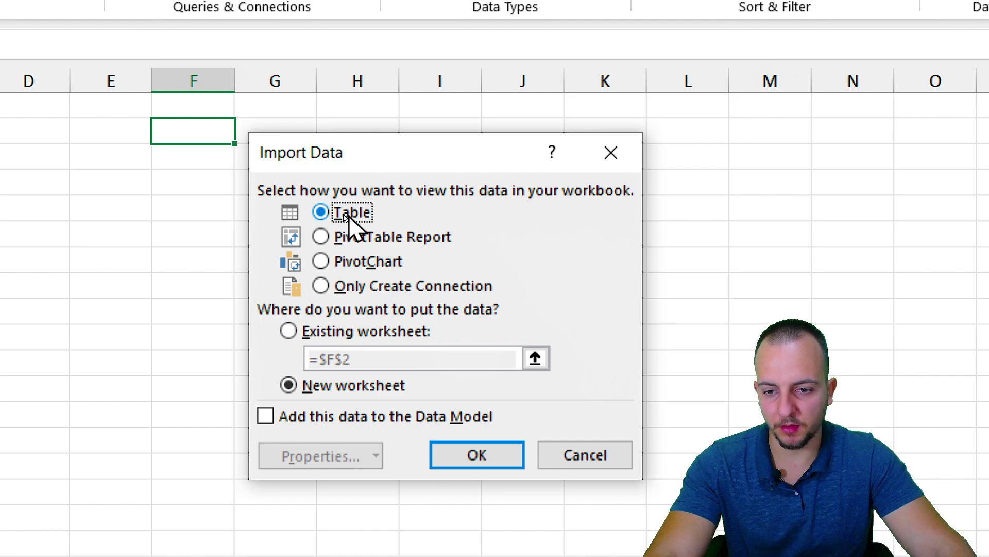
left_click(295, 327)
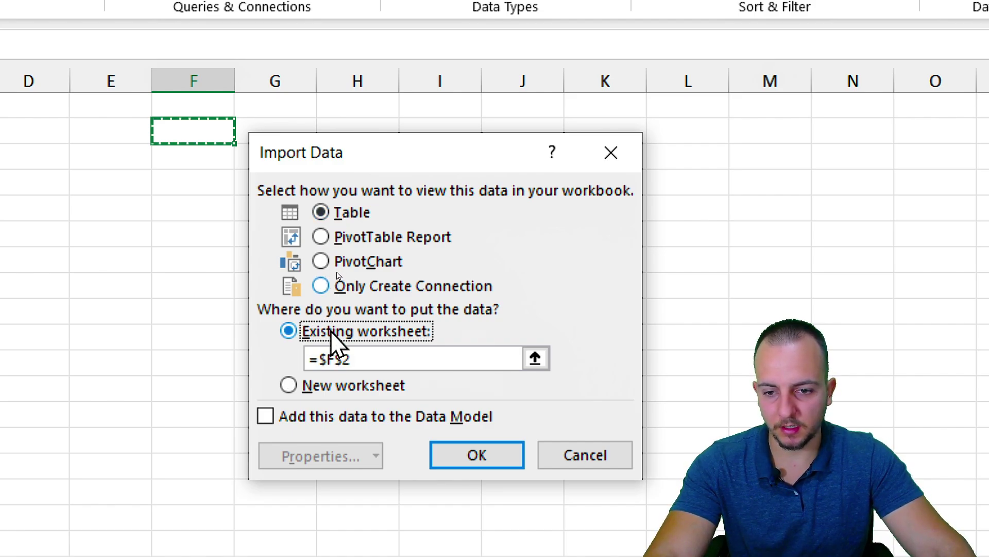
left_click(536, 359)
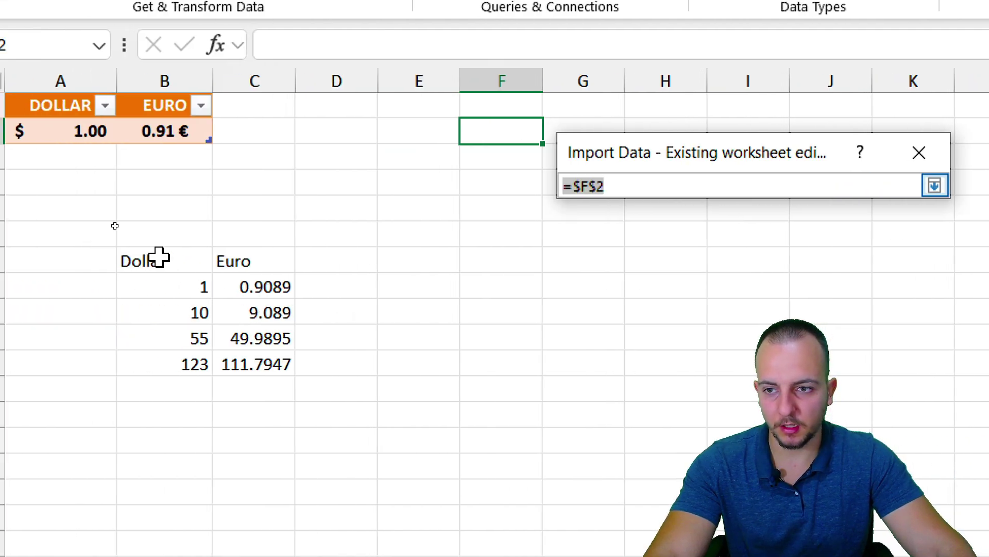
left_click(424, 141)
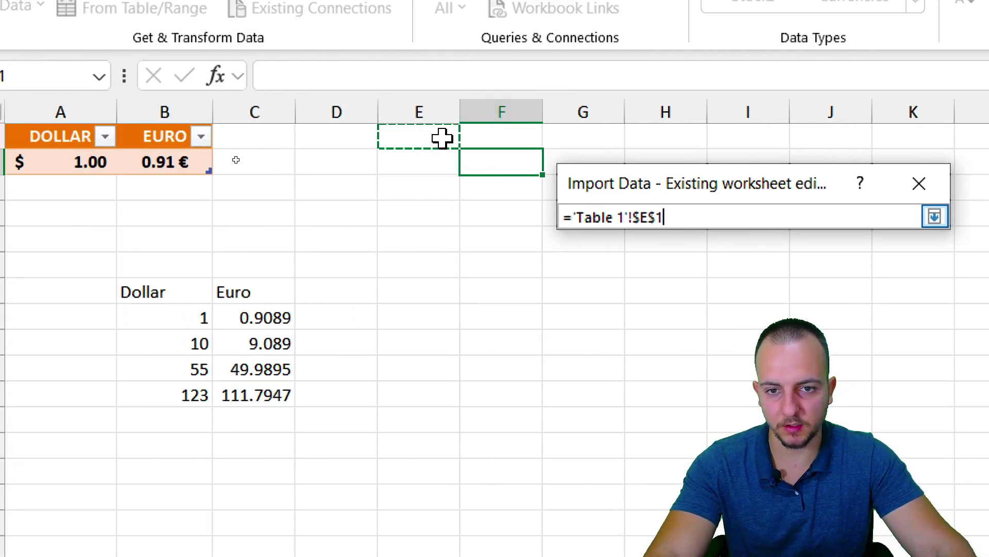
left_click(737, 217)
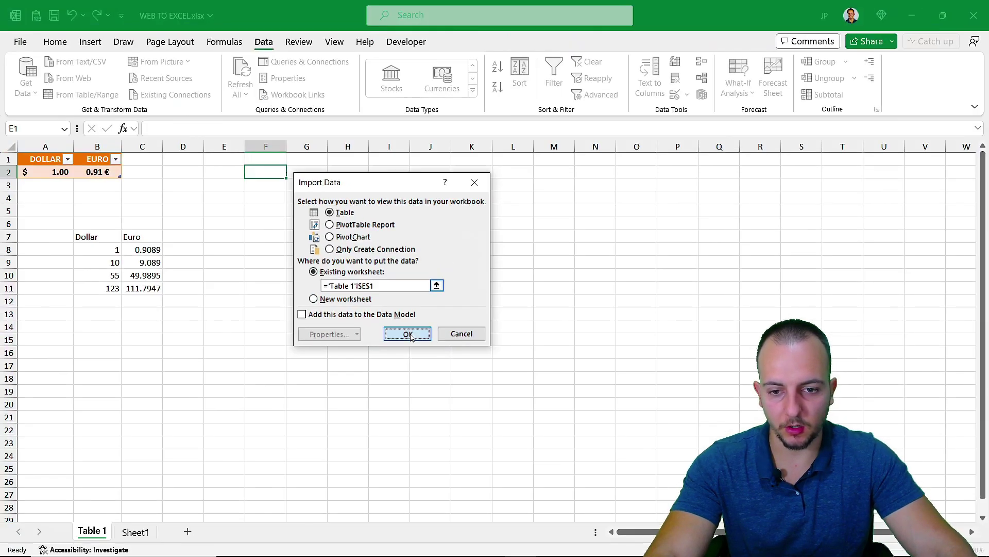
left_click(408, 334)
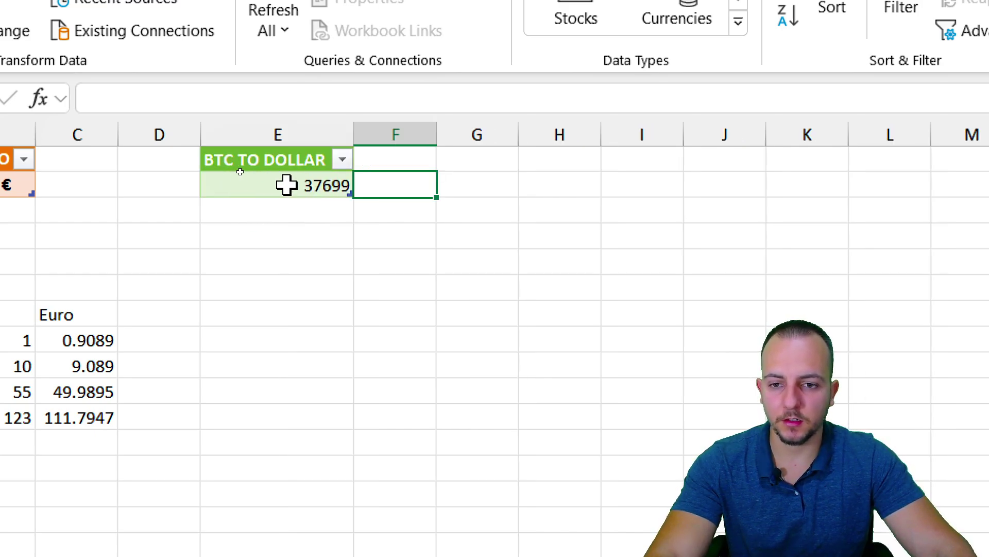
- Widen column E to fit the BTC TO DOLLAR header
left_click_drag(353, 133, 424, 132)
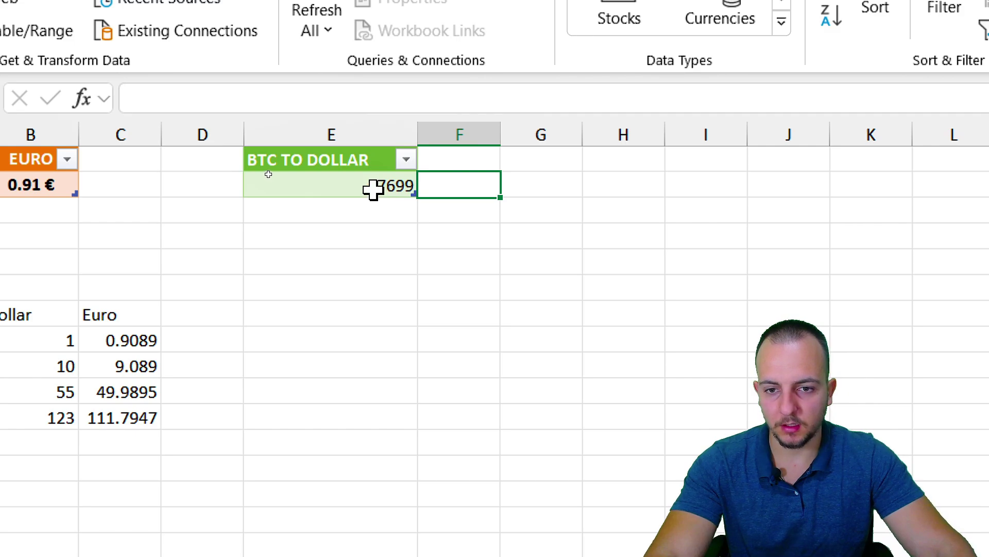
left_click(373, 190)
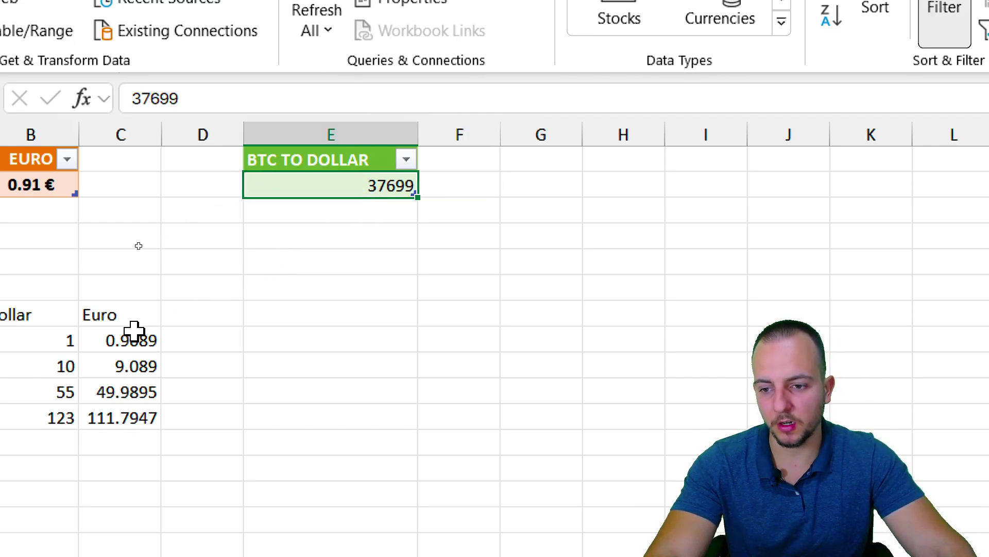
left_click_drag(50, 310, 118, 386)
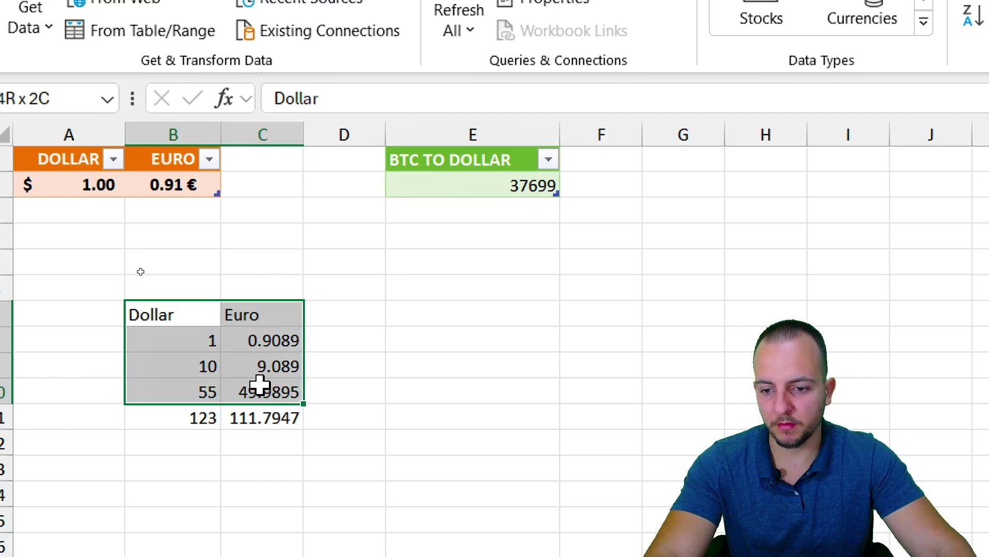
left_click_drag(260, 384, 254, 408)
left_click(459, 219)
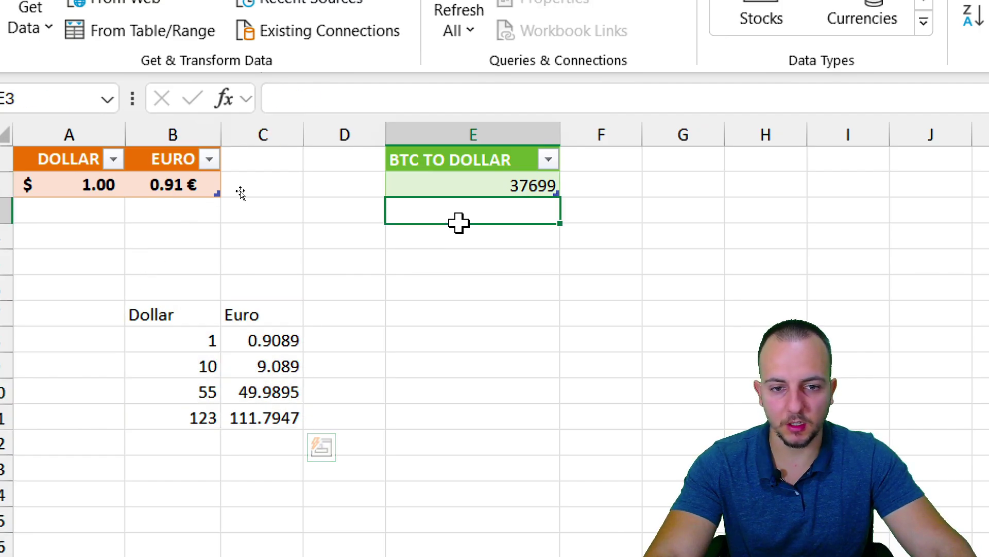
left_click(181, 185)
left_click(449, 185)
left_click(181, 178)
- Refresh All connections to update the BTC TO DOLLAR price in E2
left_click(415, 179)
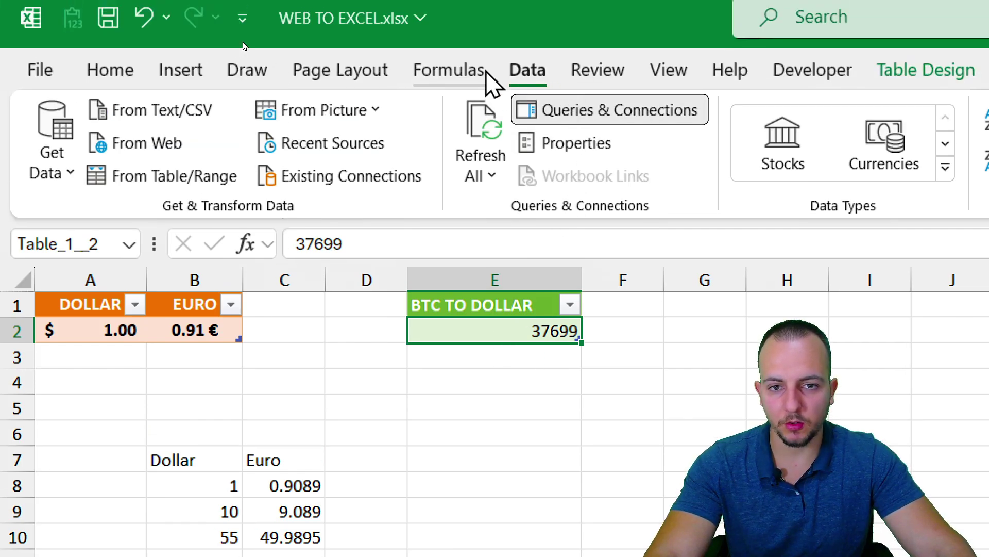
left_click(484, 183)
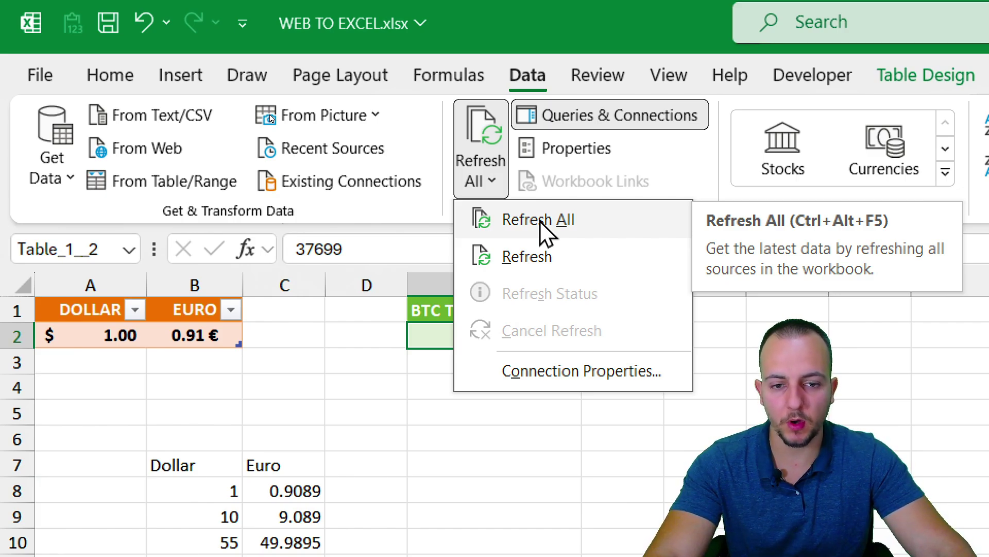
left_click(567, 225)
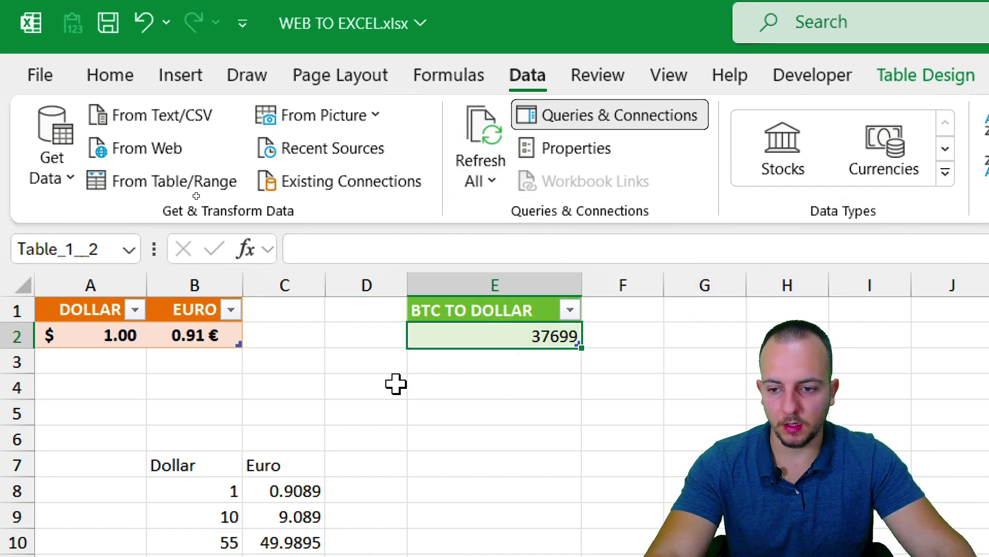